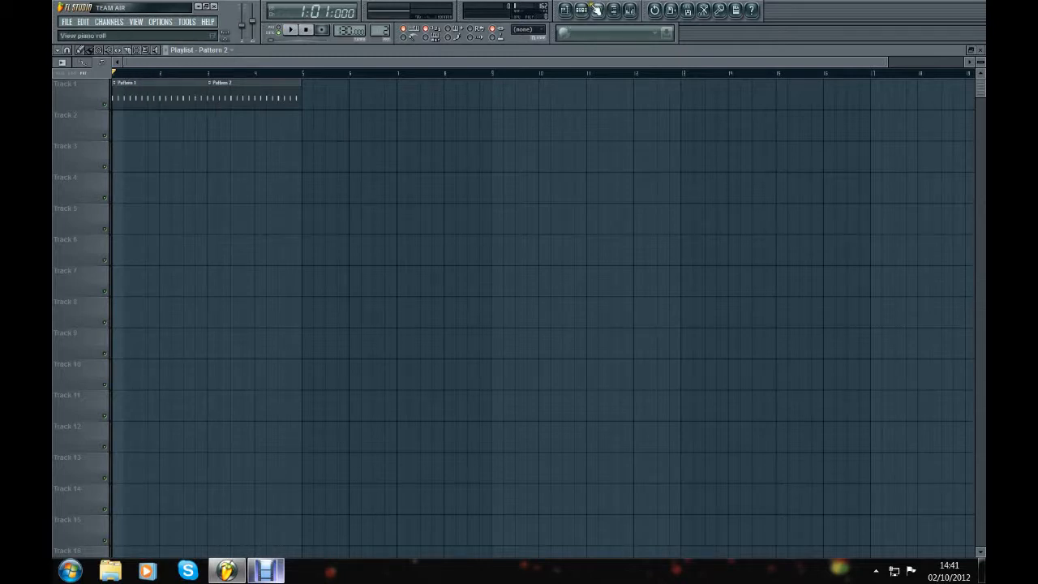
Step: Compare the drum steps of Pattern 1 and Pattern 2 in the step sequencer
{"action": "left_click", "coordinate": [582, 10]}
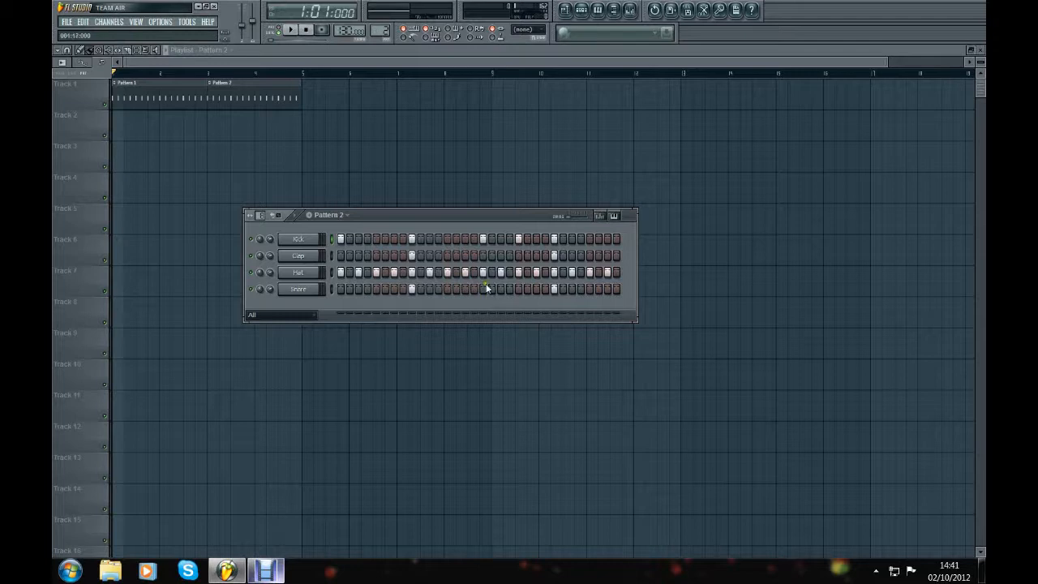
{"action": "left_click", "coordinate": [331, 215]}
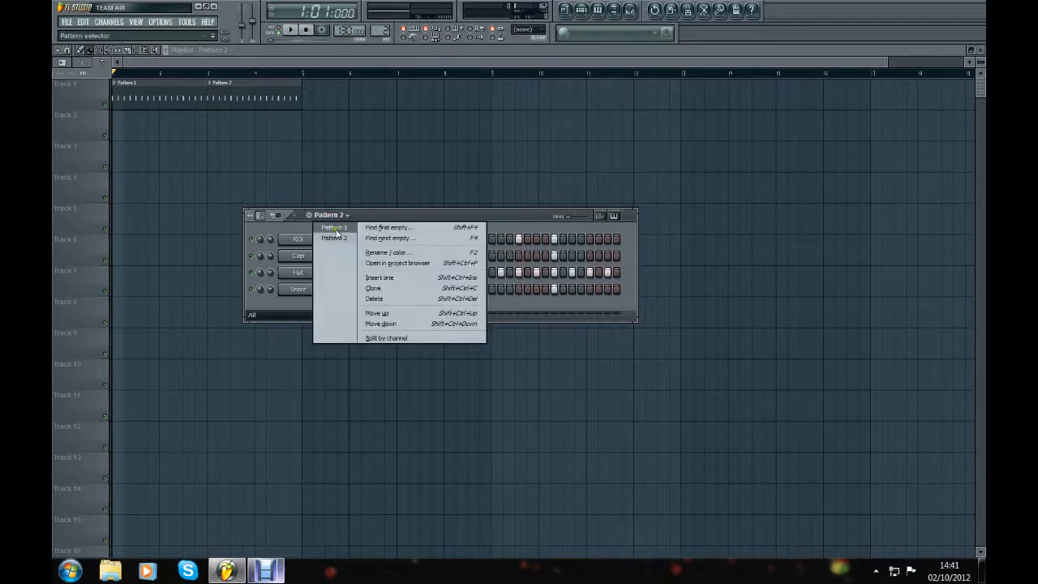
{"action": "left_click", "coordinate": [334, 228]}
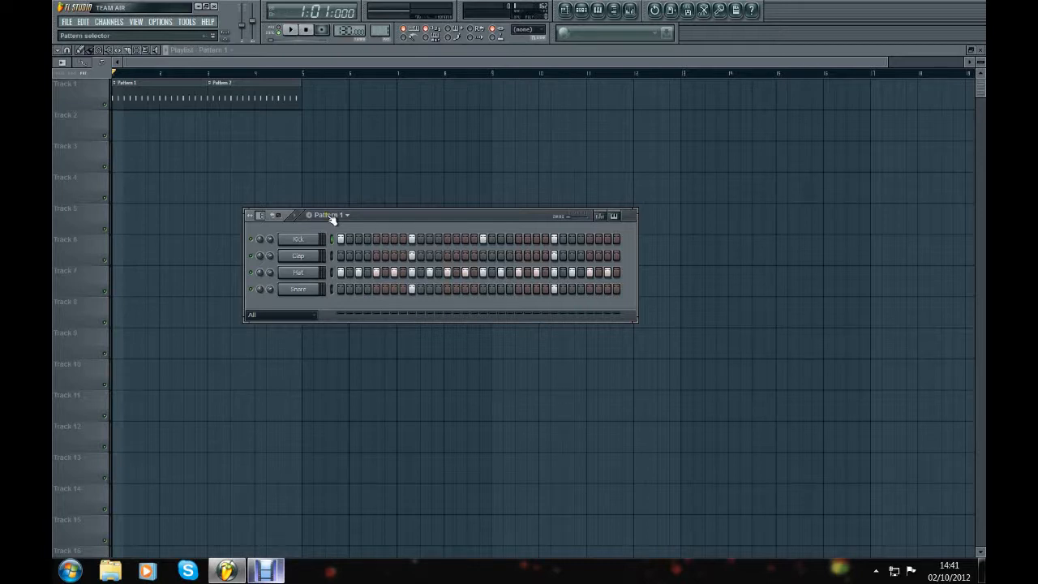
{"action": "left_click", "coordinate": [332, 215]}
{"action": "left_click", "coordinate": [336, 235]}
Step: Play the two-pattern arrangement in the playlist and stop it near its end
{"action": "left_click", "coordinate": [108, 68]}
{"action": "left_click", "coordinate": [290, 30]}
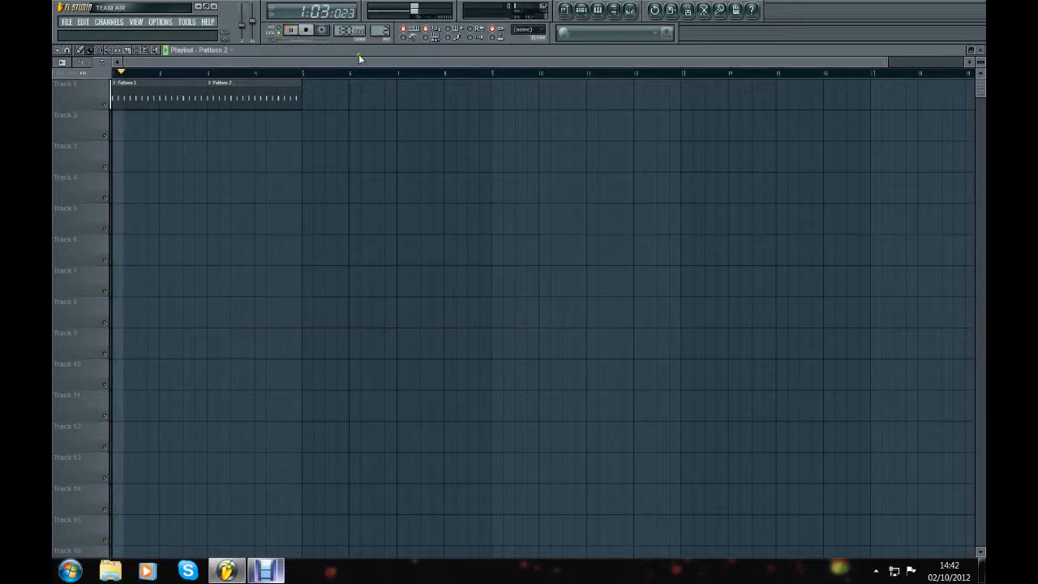
{"action": "left_click", "coordinate": [309, 31]}
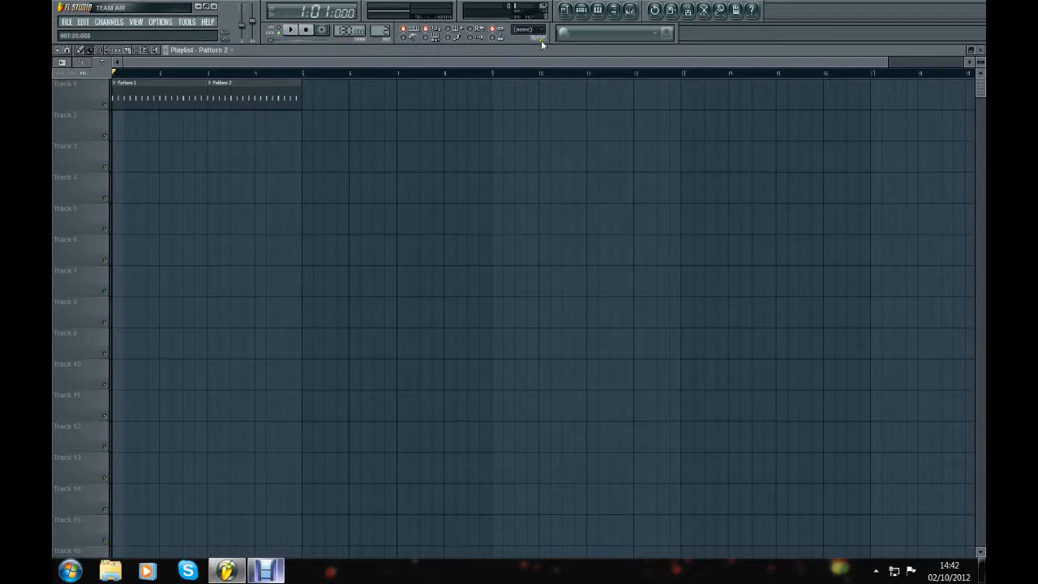
Step: Show the sample browser beside the playlist and collapse the Data folder under Harmor
{"action": "left_click", "coordinate": [582, 11]}
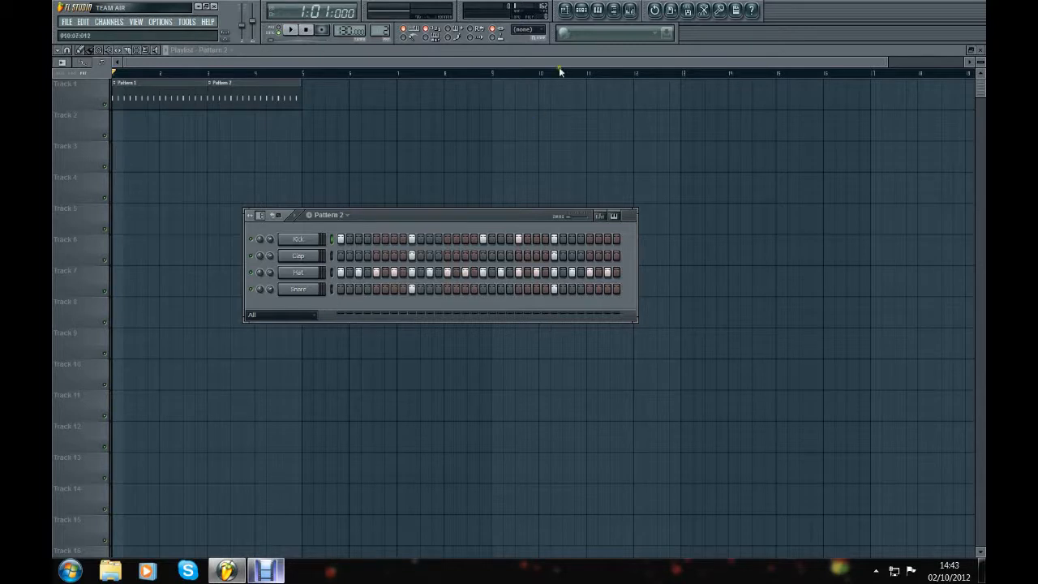
{"action": "left_click", "coordinate": [565, 10]}
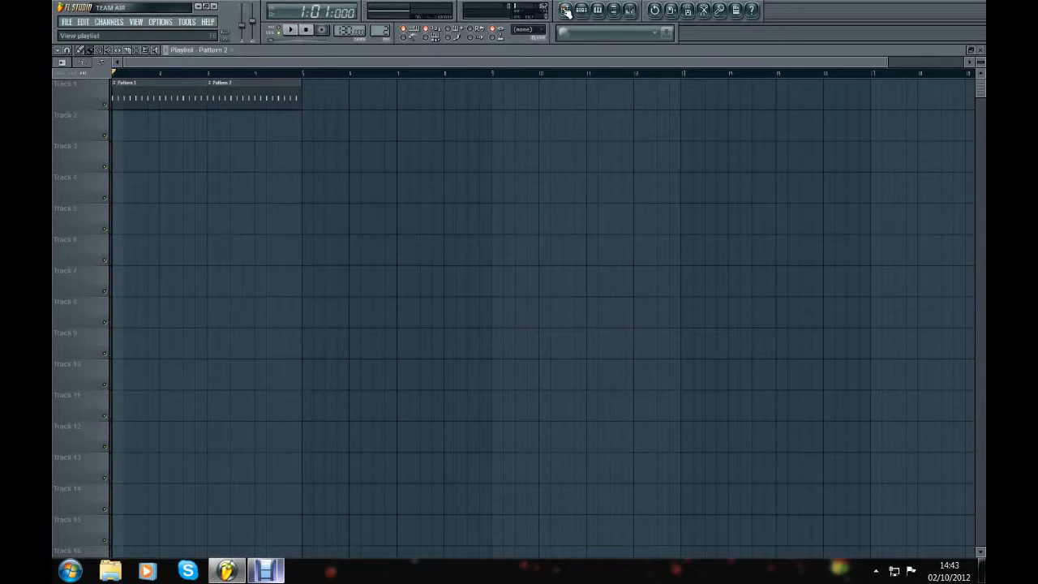
{"action": "left_click", "coordinate": [614, 12]}
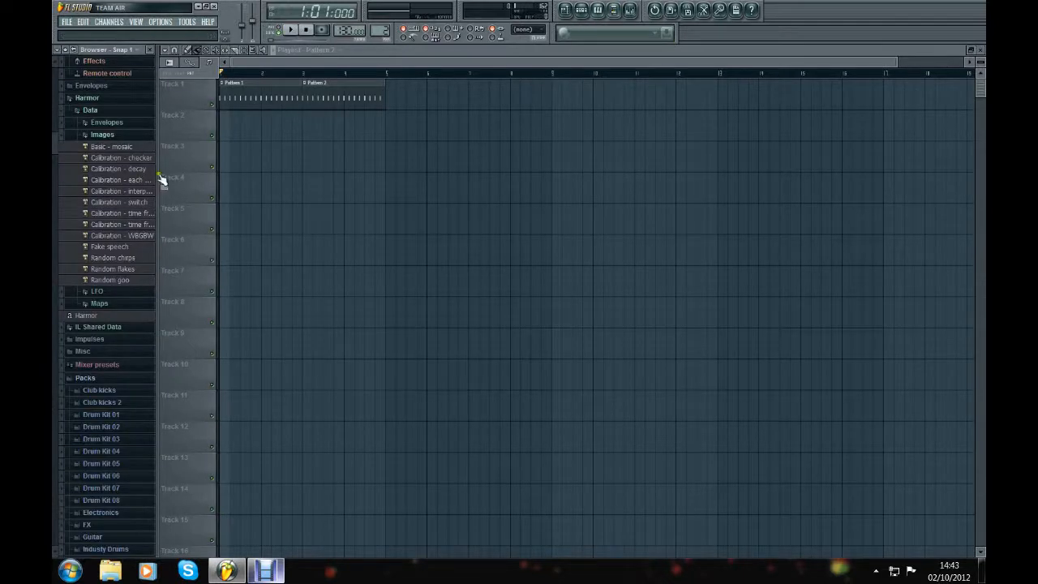
{"action": "scroll", "coordinate": [112, 275], "scroll_direction": "up", "scroll_amount": 3}
{"action": "scroll", "coordinate": [112, 264], "scroll_direction": "up", "scroll_amount": 2}
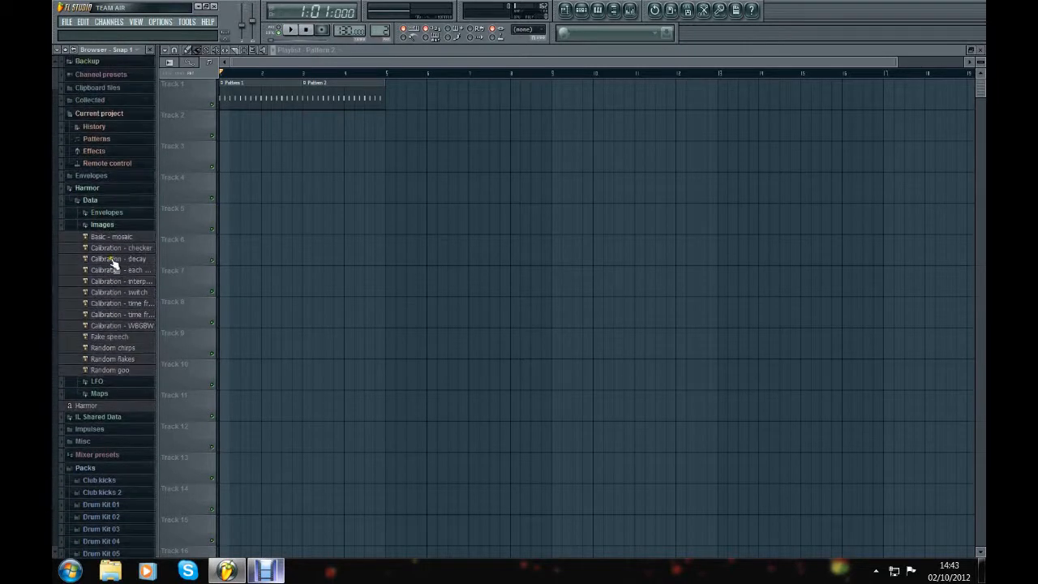
{"action": "left_click", "coordinate": [125, 203]}
{"action": "scroll", "coordinate": [126, 207], "scroll_direction": "down", "scroll_amount": 5}
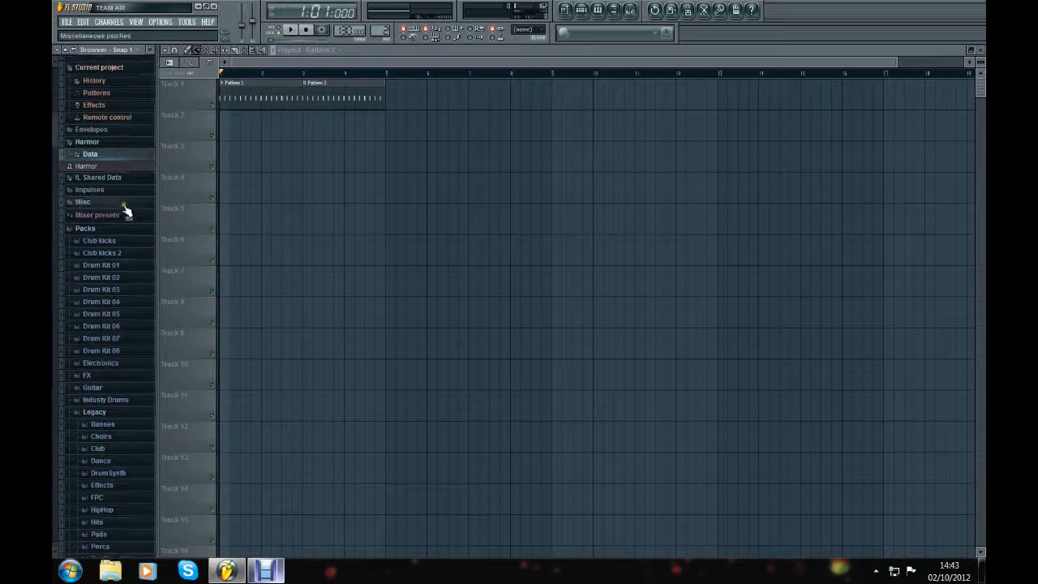
Step: Look through the FX folder in Packs and collapse it again
{"action": "scroll", "coordinate": [99, 325], "scroll_direction": "down", "scroll_amount": 2}
{"action": "scroll", "coordinate": [110, 302], "scroll_direction": "up", "scroll_amount": 3}
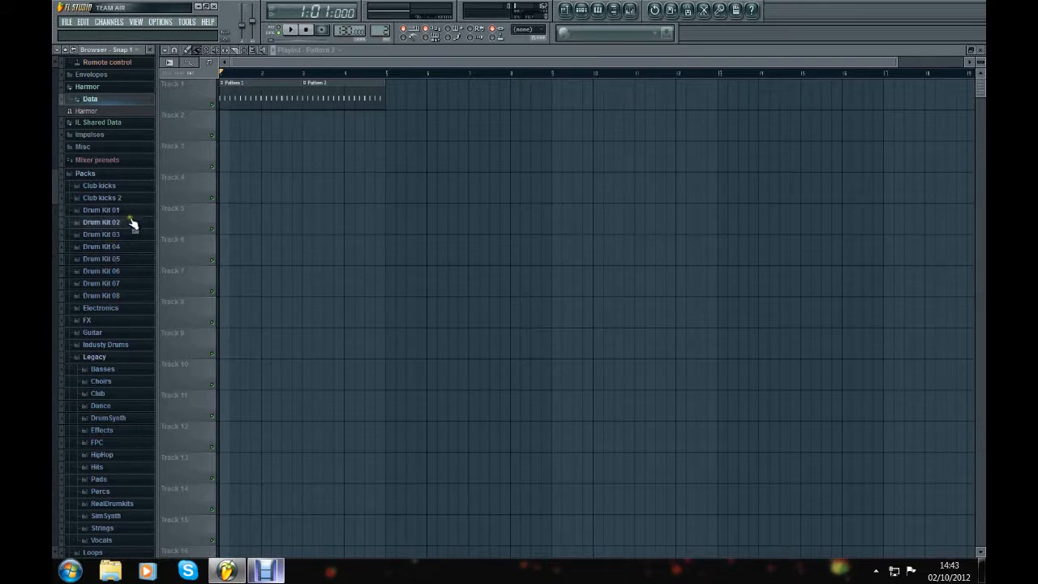
{"action": "left_click", "coordinate": [119, 322]}
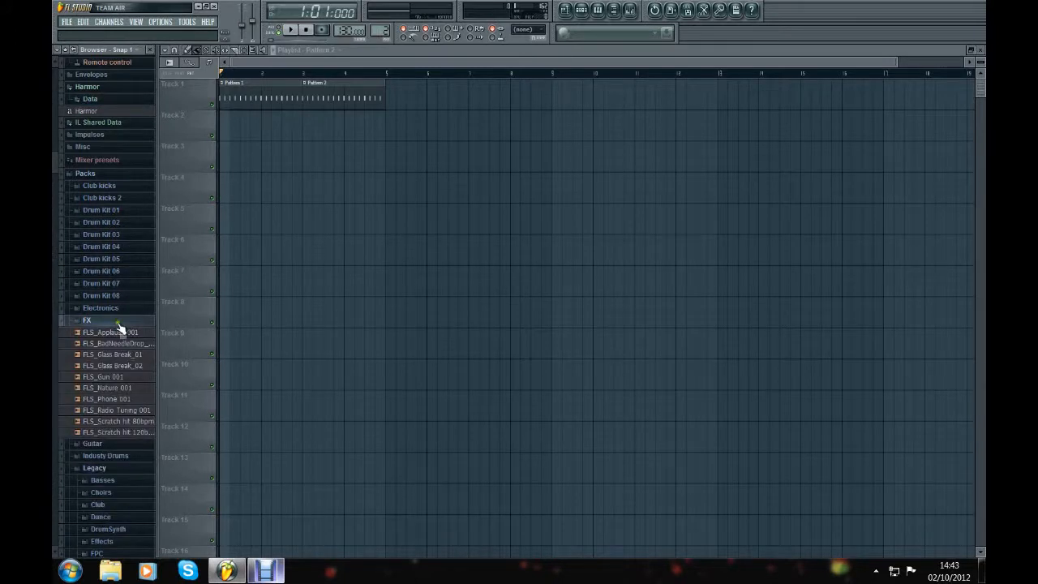
{"action": "left_click", "coordinate": [120, 323]}
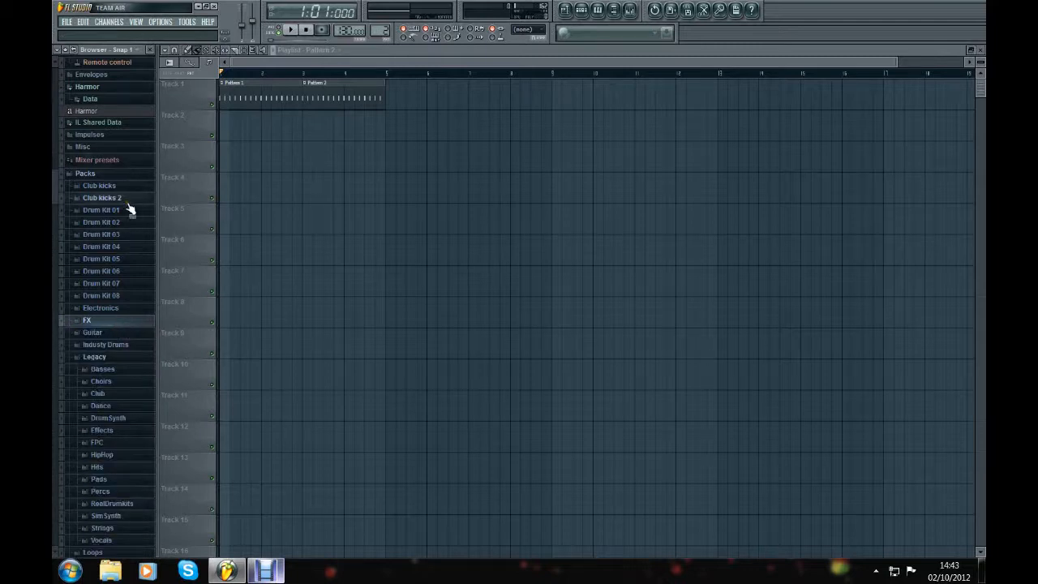
Step: Show the step sequencer with Pattern 1 selected and set playback to pattern mode
{"action": "left_click", "coordinate": [582, 11]}
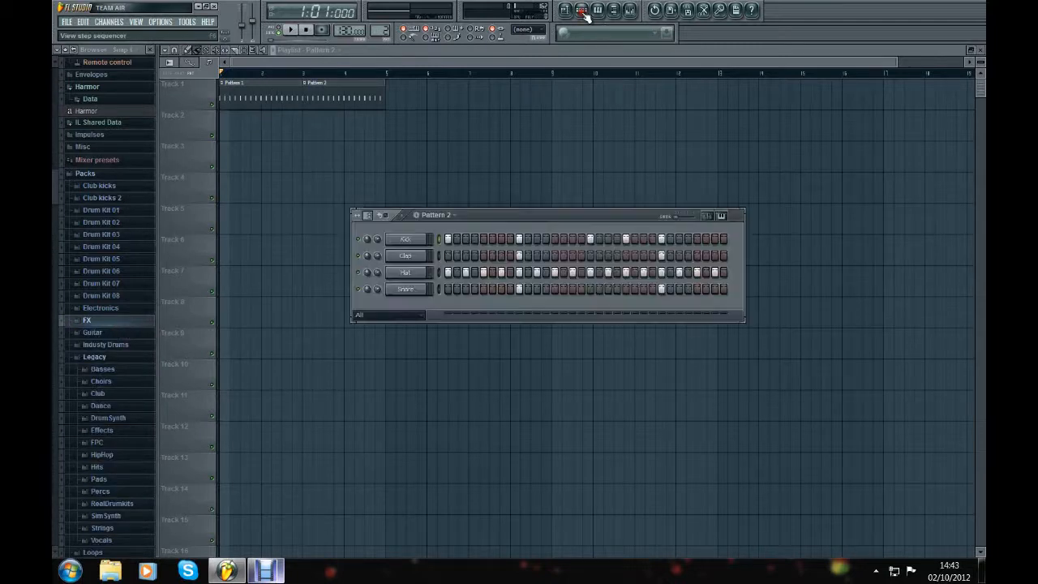
{"action": "left_click_drag", "start_coordinate": [495, 216], "coordinate": [443, 200]}
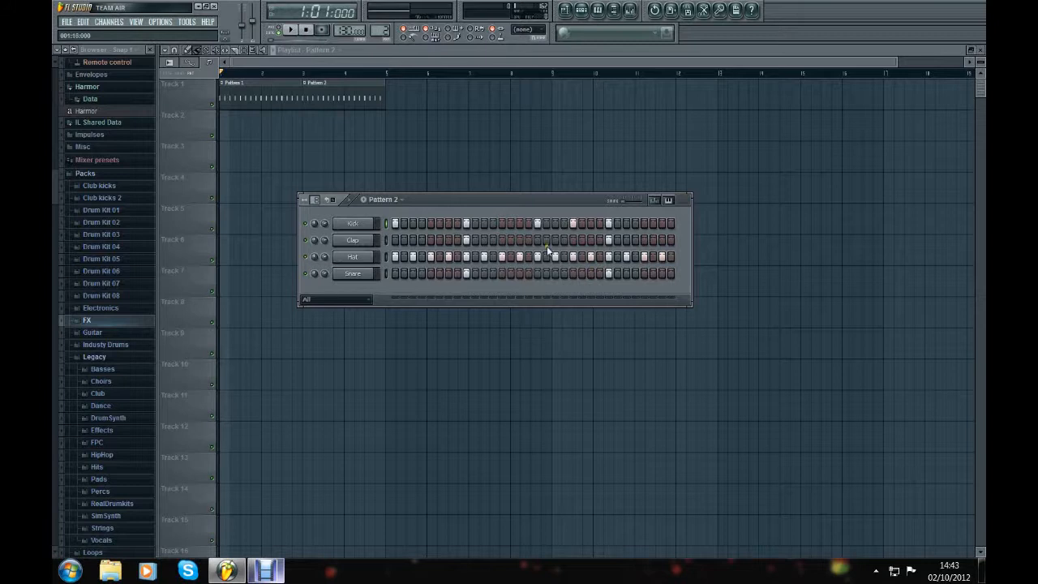
{"action": "left_click", "coordinate": [394, 199]}
{"action": "left_click", "coordinate": [397, 211]}
{"action": "left_click", "coordinate": [395, 201]}
{"action": "left_click", "coordinate": [394, 224]}
{"action": "left_click", "coordinate": [392, 199]}
{"action": "left_click", "coordinate": [397, 211]}
{"action": "left_click", "coordinate": [281, 30]}
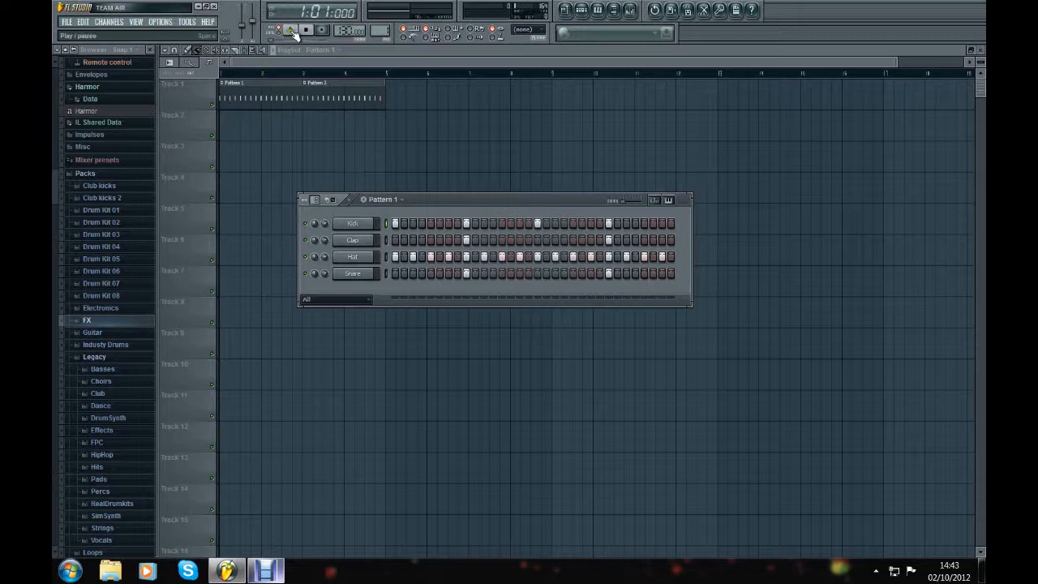
Step: Expand the Club kicks folder in Packs and look through its kick samples
{"action": "left_click", "coordinate": [118, 186]}
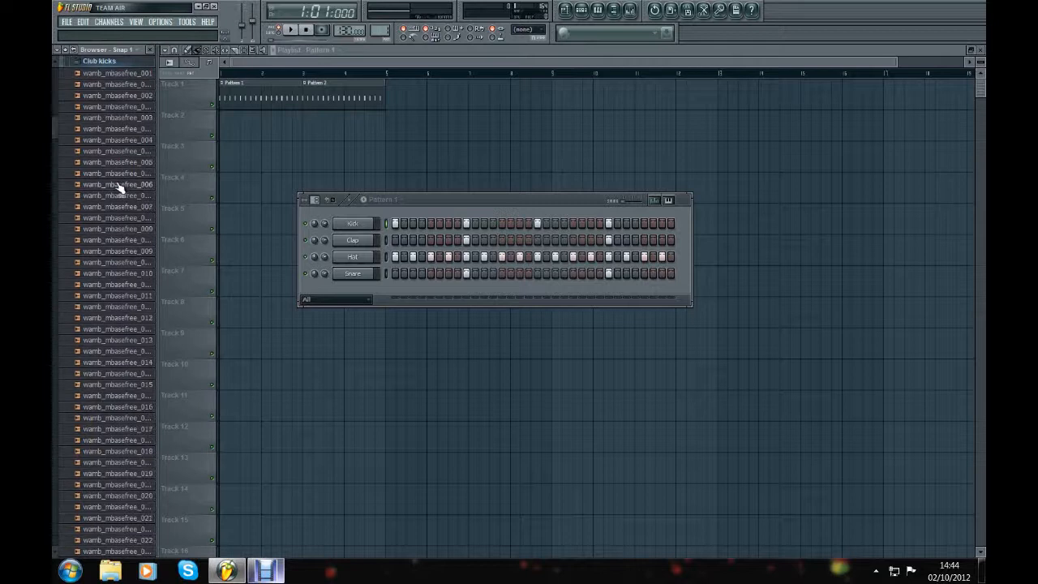
{"action": "scroll", "coordinate": [121, 162], "scroll_direction": "up", "scroll_amount": 3}
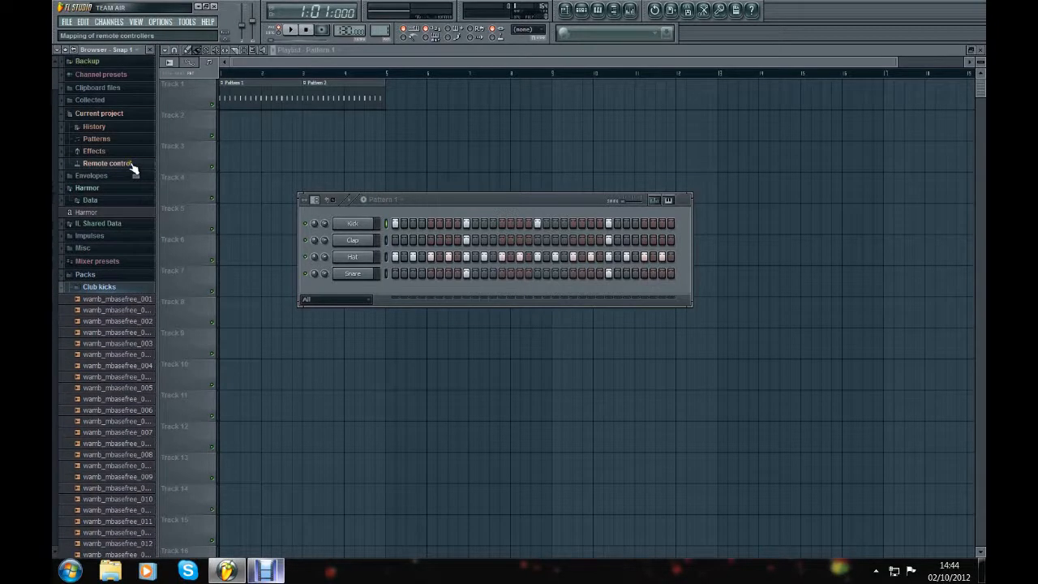
{"action": "left_click", "coordinate": [88, 275]}
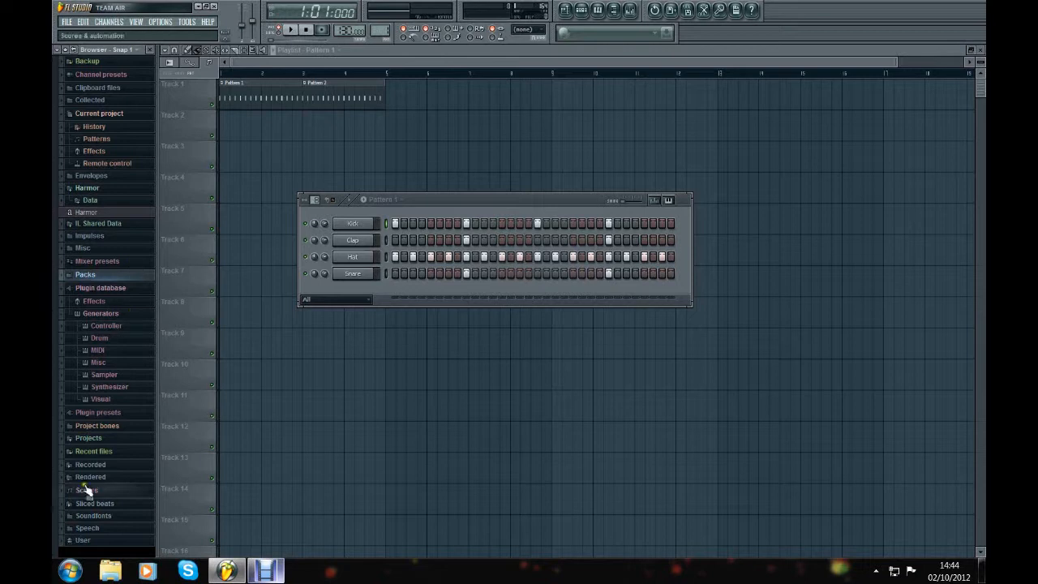
{"action": "left_click", "coordinate": [108, 276]}
{"action": "scroll", "coordinate": [121, 215], "scroll_direction": "down", "scroll_amount": 3}
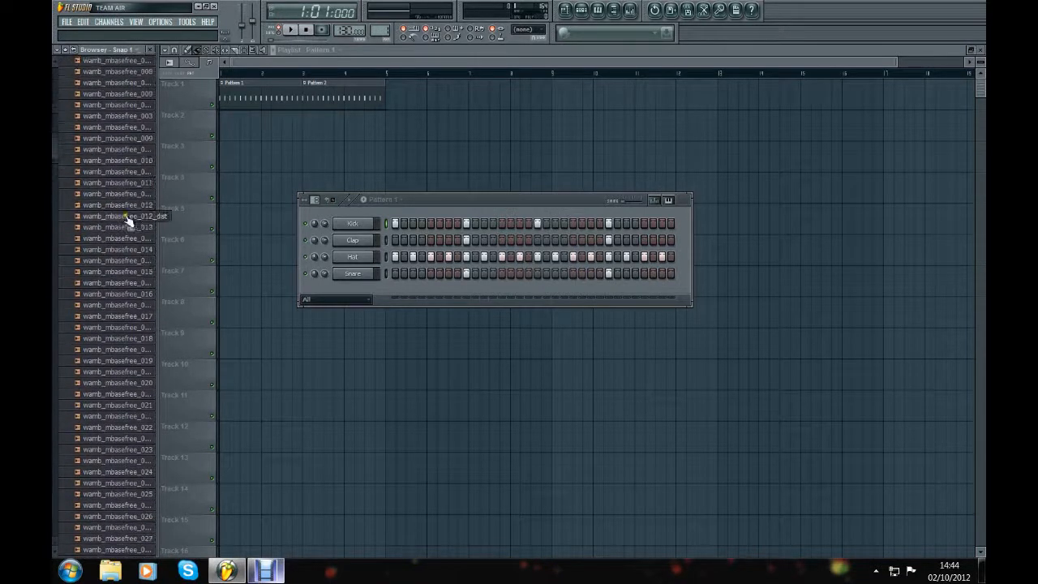
{"action": "scroll", "coordinate": [127, 221], "scroll_direction": "up", "scroll_amount": 3}
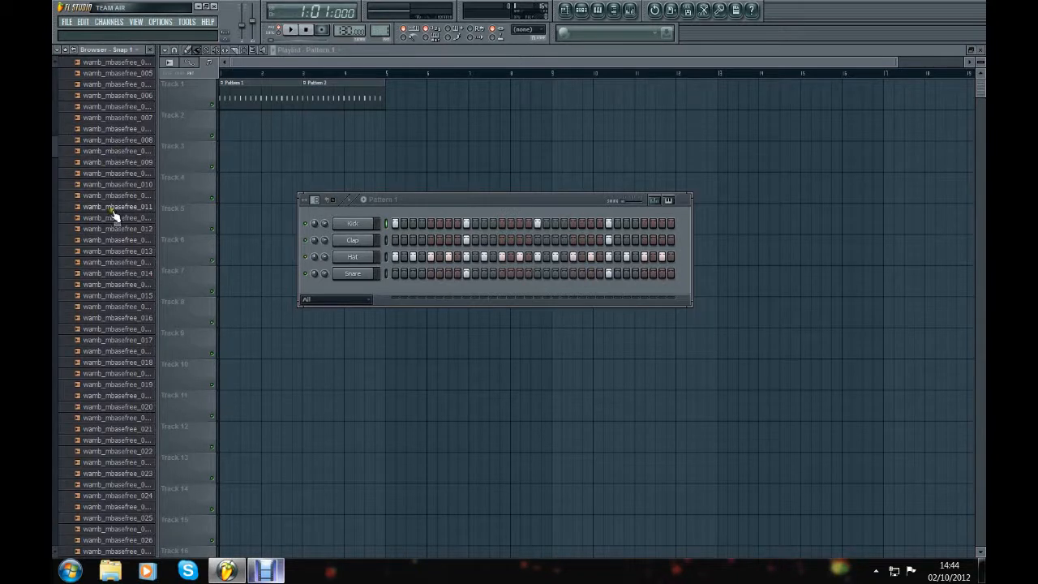
{"action": "scroll", "coordinate": [125, 154], "scroll_direction": "up", "scroll_amount": 2}
{"action": "scroll", "coordinate": [118, 227], "scroll_direction": "down", "scroll_amount": 6}
{"action": "scroll", "coordinate": [118, 229], "scroll_direction": "up", "scroll_amount": 10}
{"action": "scroll", "coordinate": [118, 229], "scroll_direction": "up", "scroll_amount": 12}
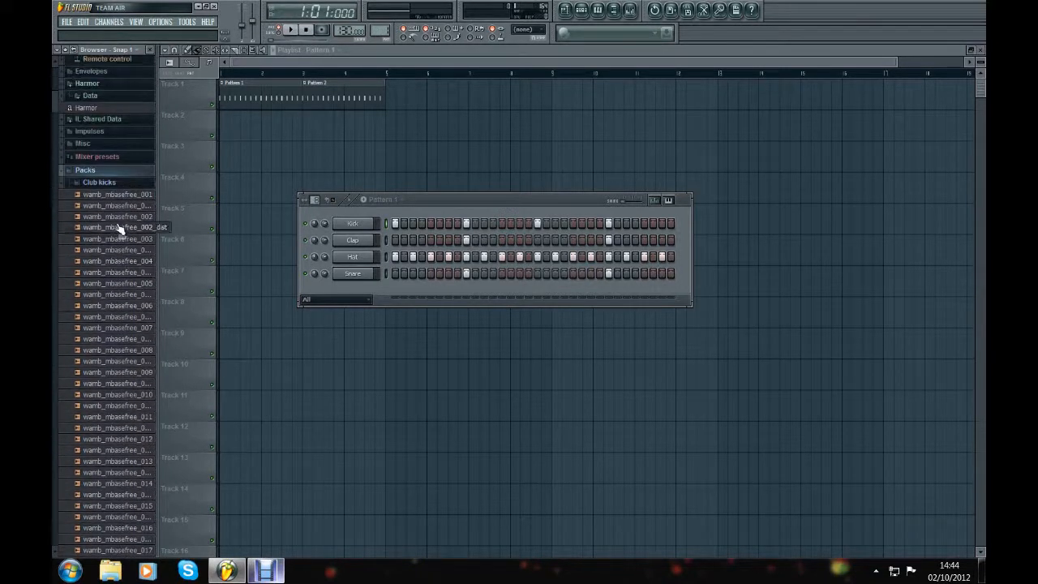
Step: Audition several samples in the Club kicks folder, including wamb_mbasefree_013
{"action": "scroll", "coordinate": [119, 230], "scroll_direction": "down", "scroll_amount": 1}
{"action": "left_click", "coordinate": [120, 222]}
{"action": "left_click", "coordinate": [123, 243]}
{"action": "left_click", "coordinate": [115, 266]}
{"action": "left_click", "coordinate": [98, 321]}
{"action": "left_click", "coordinate": [124, 429]}
{"action": "scroll", "coordinate": [116, 371], "scroll_direction": "down", "scroll_amount": 2}
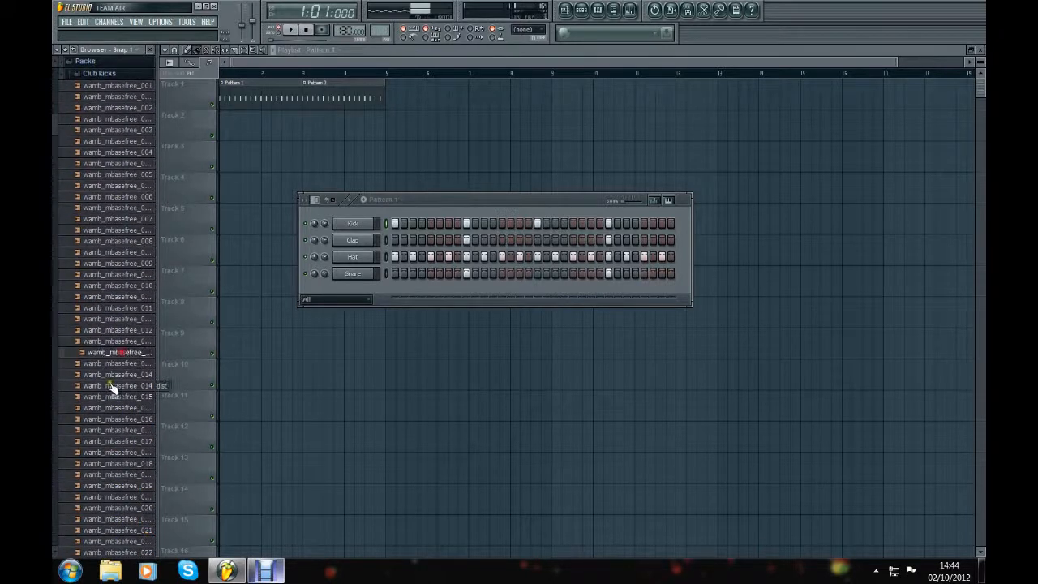
{"action": "left_click", "coordinate": [126, 354]}
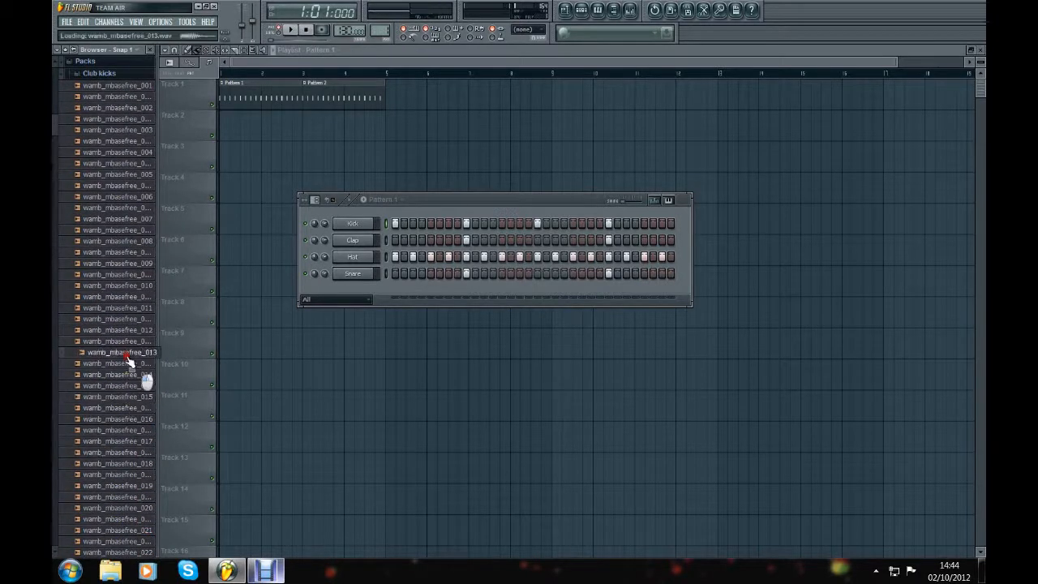
Step: Preview the original Kick channel's sample in its channel settings, then close the settings
{"action": "scroll", "coordinate": [132, 307], "scroll_direction": "up", "scroll_amount": 2}
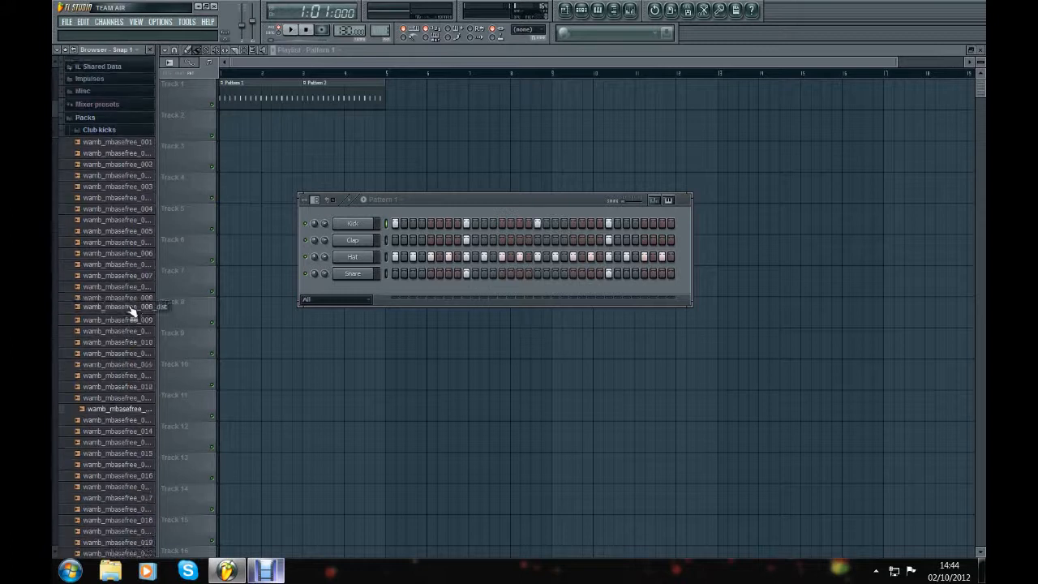
{"action": "left_click", "coordinate": [372, 226]}
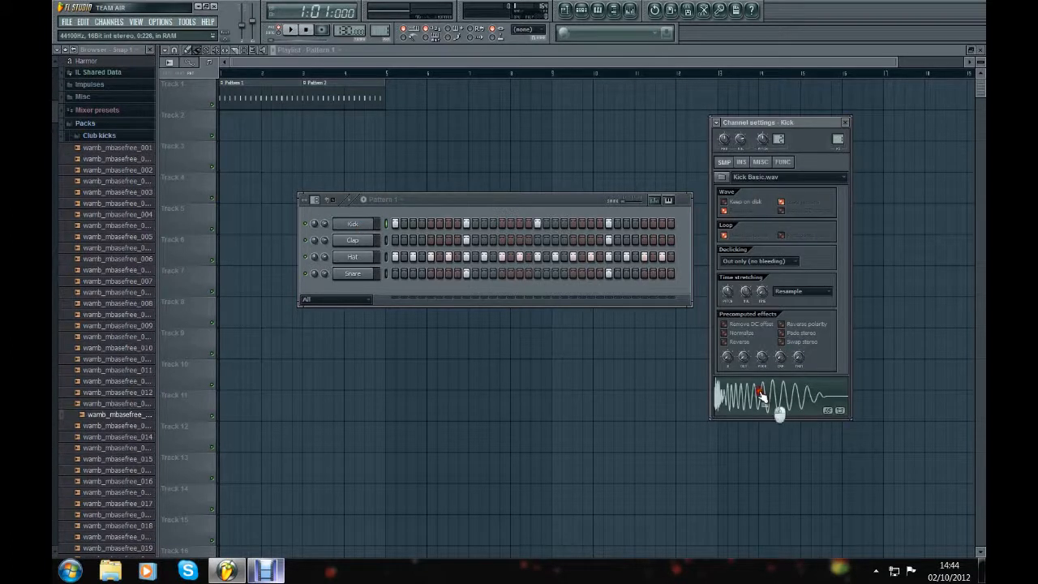
{"action": "left_click", "coordinate": [846, 121]}
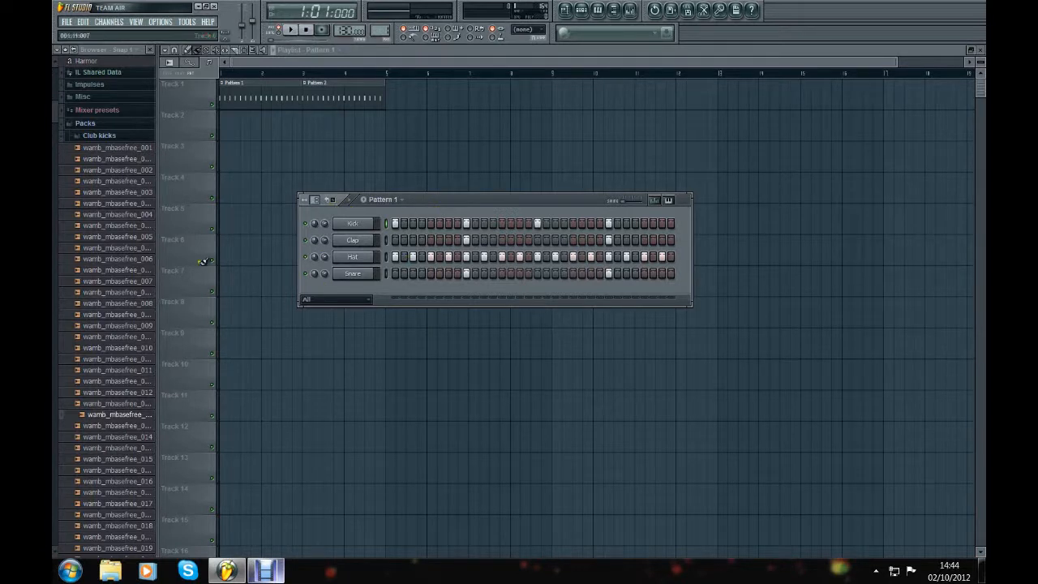
Step: Replace the Kick channel's sample with wamb_mbasefree_007_dist from Club kicks
{"action": "left_click", "coordinate": [115, 293]}
{"action": "left_click_drag", "start_coordinate": [116, 296], "coordinate": [234, 264]}
{"action": "left_click_drag", "start_coordinate": [248, 254], "coordinate": [362, 229]}
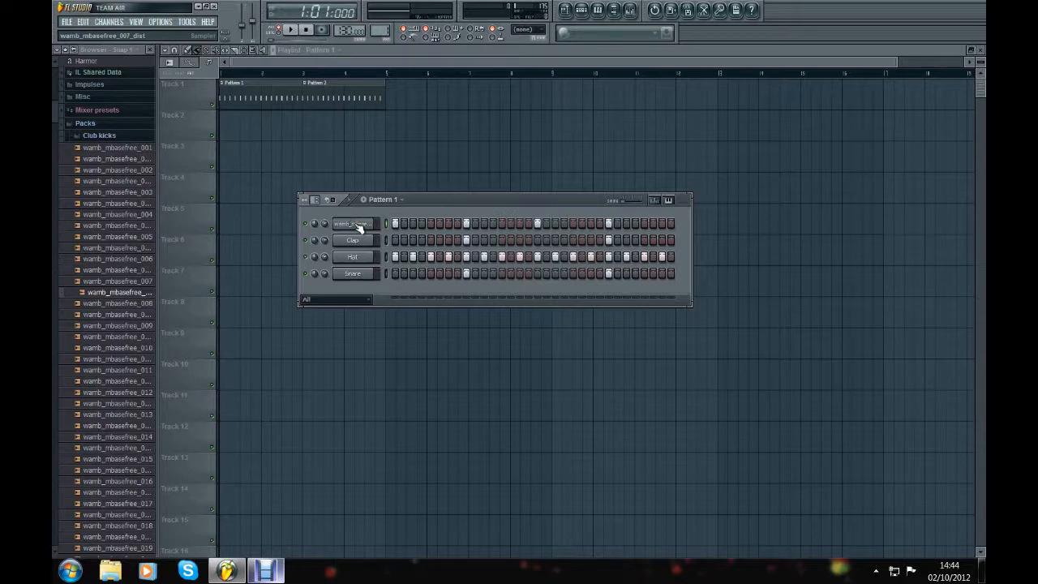
Step: Preview the new kick sample in its channel settings and play Pattern 1 with it
{"action": "left_click", "coordinate": [360, 225]}
{"action": "left_click", "coordinate": [755, 399]}
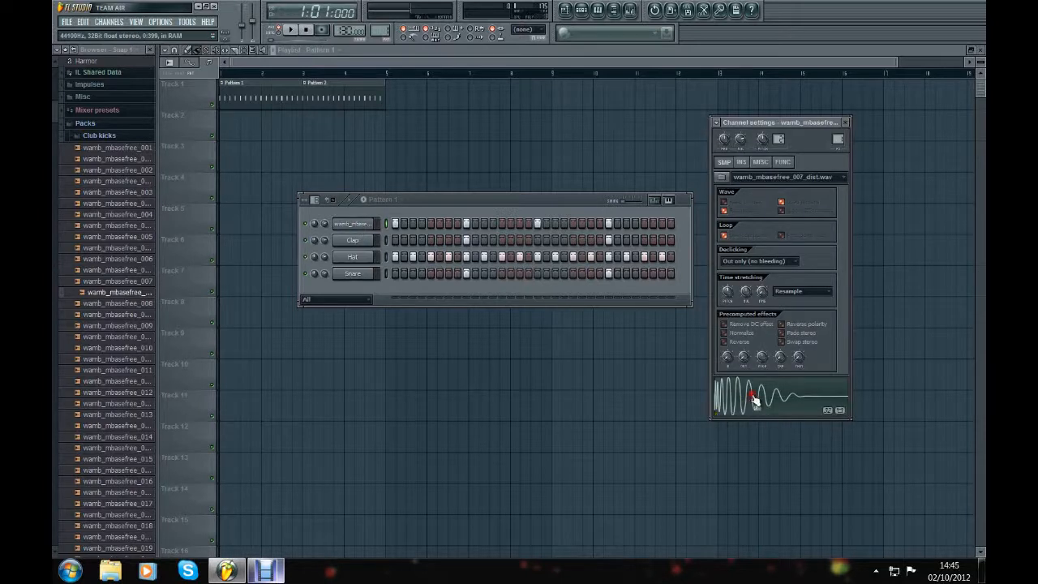
{"action": "left_click", "coordinate": [845, 123]}
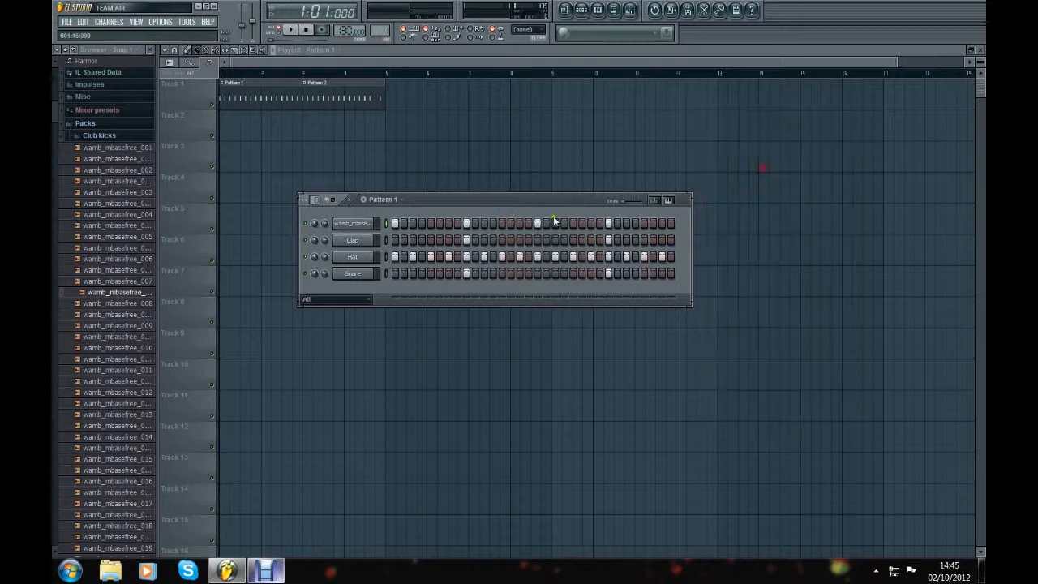
{"action": "left_click", "coordinate": [291, 31]}
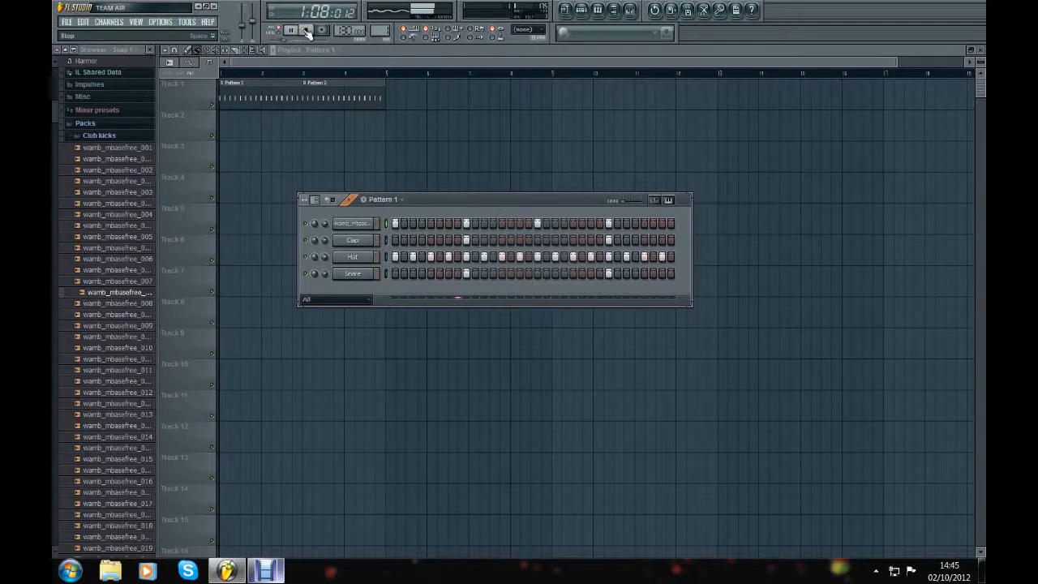
{"action": "left_click", "coordinate": [307, 31]}
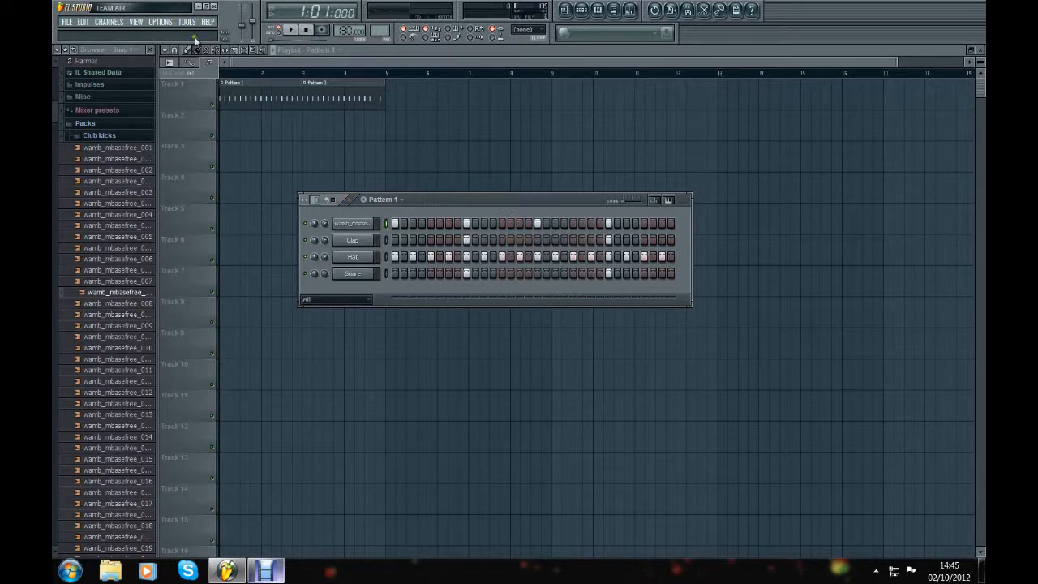
Step: During playback, try wamb_mbasefree_010 and the distorted 009 version on the kick channel, then load the distorted wamb_mbasefree_015 sample
{"action": "key", "text": "KP_Add"}
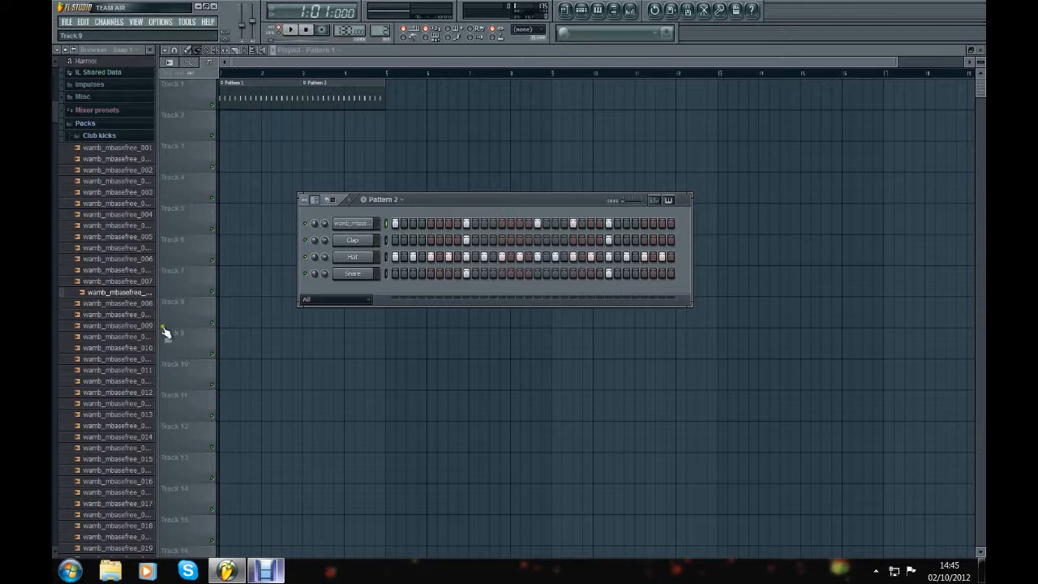
{"action": "left_click", "coordinate": [291, 32]}
{"action": "left_click_drag", "start_coordinate": [106, 350], "coordinate": [350, 223]}
{"action": "key", "text": "KP_Subtract"}
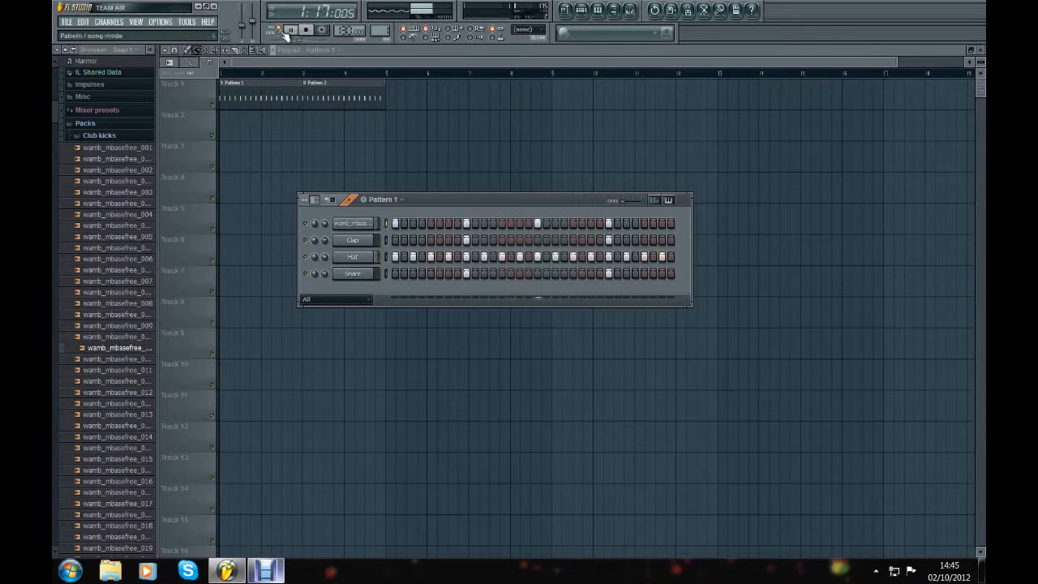
{"action": "left_click_drag", "start_coordinate": [91, 336], "coordinate": [352, 223]}
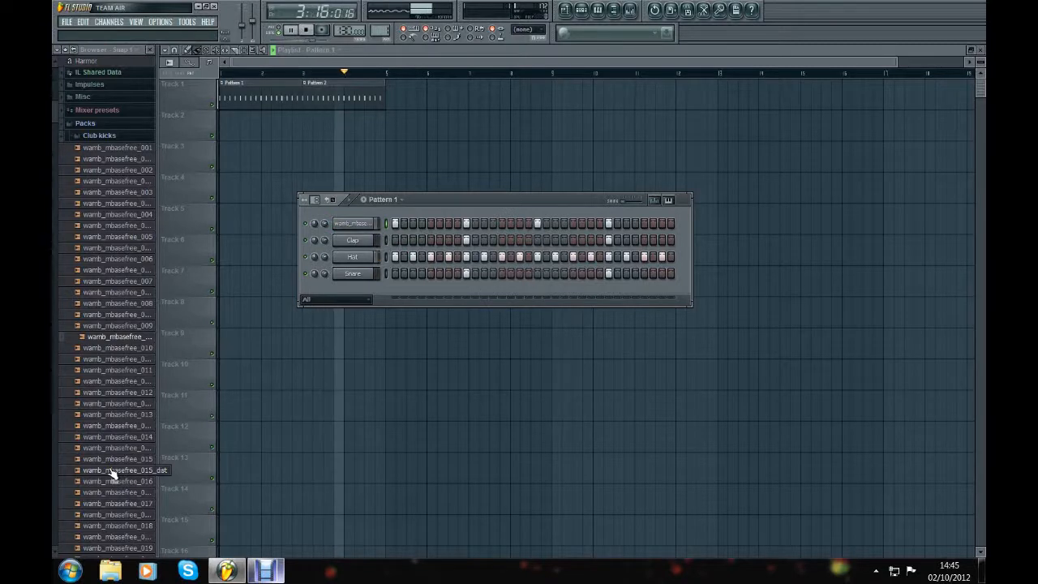
{"action": "left_click_drag", "start_coordinate": [112, 473], "coordinate": [347, 225]}
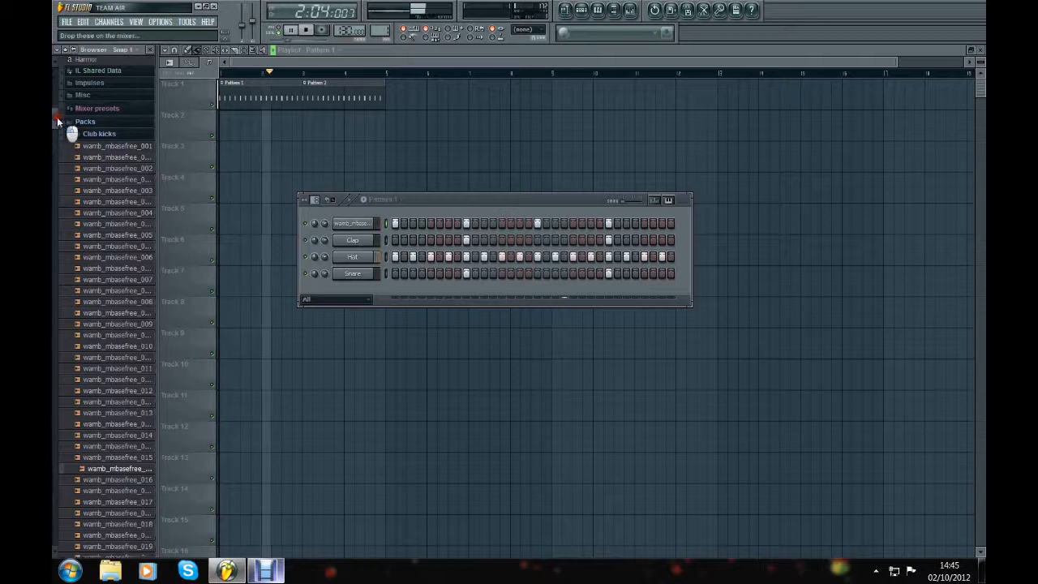
Step: During playback, try the Club kicks samples wamb_mbasefree_027 and wamb_mbasefree_032 on the kick channel
{"action": "scroll", "coordinate": [76, 216], "scroll_direction": "down", "scroll_amount": 8}
{"action": "left_click", "coordinate": [103, 253]}
{"action": "left_click_drag", "start_coordinate": [102, 253], "coordinate": [349, 224]}
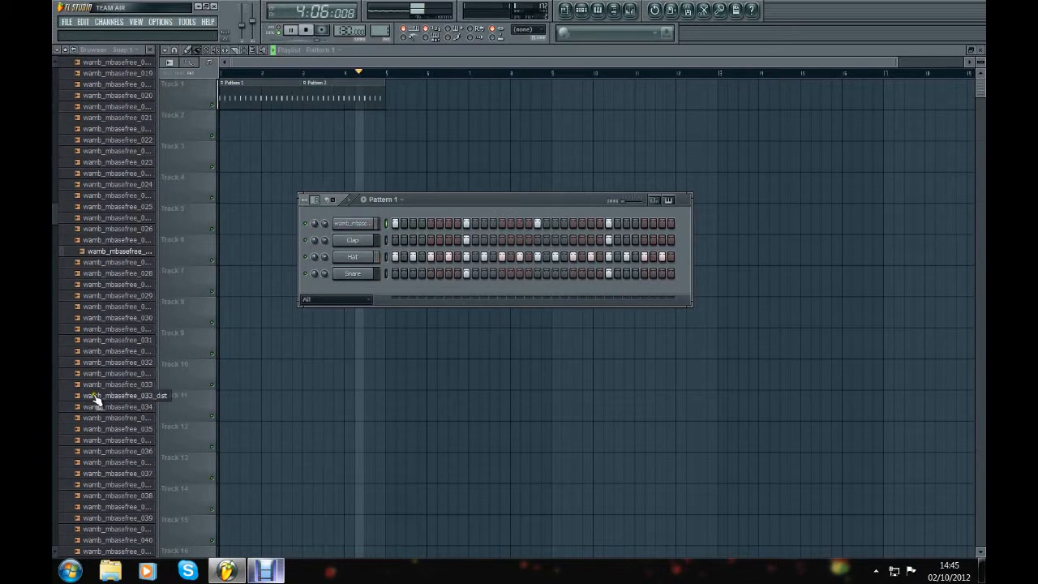
{"action": "left_click_drag", "start_coordinate": [122, 362], "coordinate": [357, 225]}
Step: Audition more Club kicks samples, load wamb_mbasefree_036 on the kick channel, and stop playback
{"action": "left_click", "coordinate": [128, 418]}
{"action": "left_click", "coordinate": [120, 452]}
{"action": "left_click", "coordinate": [123, 475]}
{"action": "left_click_drag", "start_coordinate": [122, 452], "coordinate": [355, 227]}
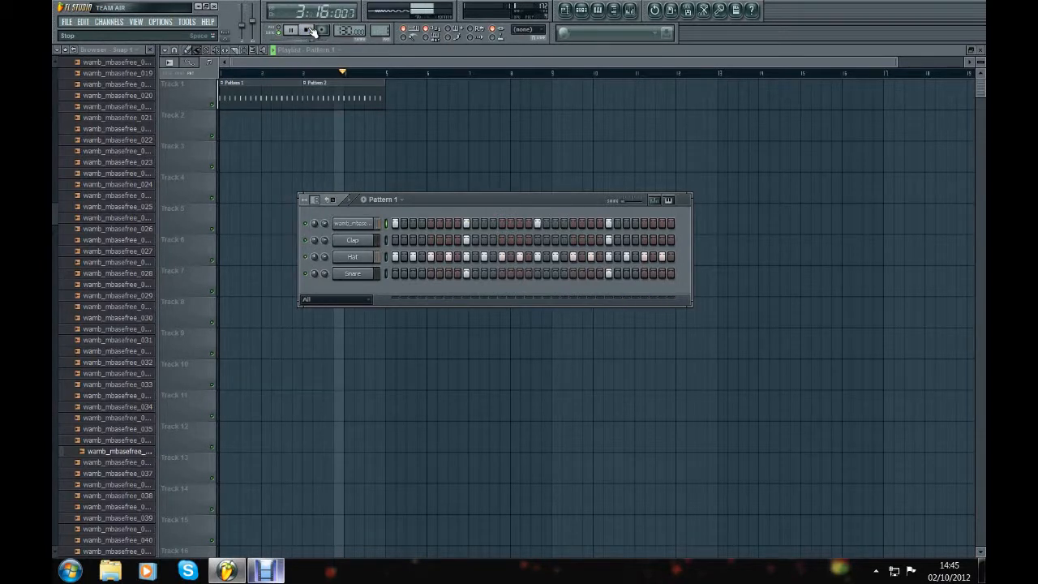
{"action": "left_click", "coordinate": [310, 30]}
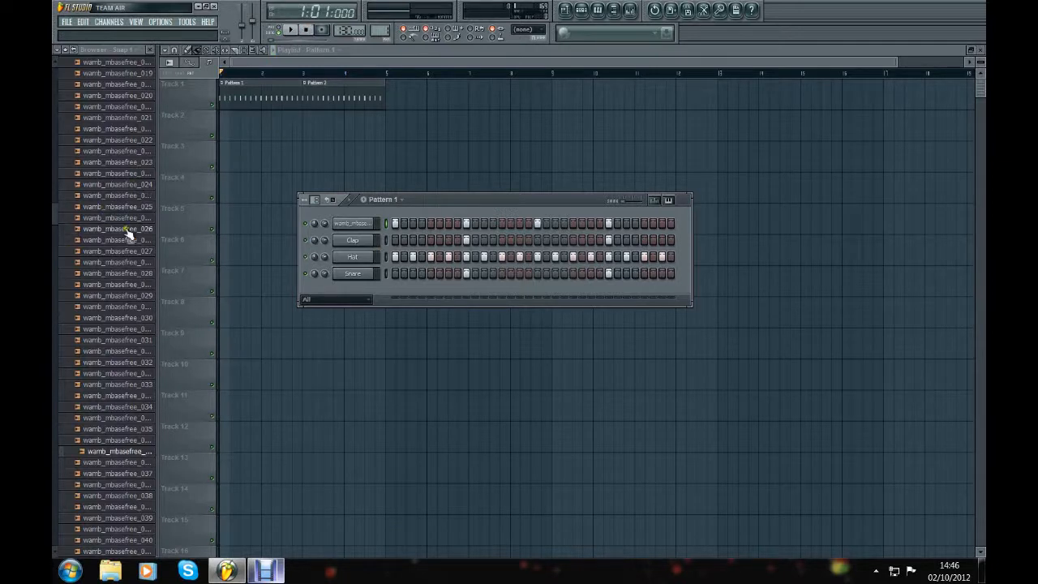
Step: Collapse the Club kicks folder and preview the kick channel's sample in its channel settings
{"action": "left_click", "coordinate": [56, 220]}
{"action": "left_click_drag", "start_coordinate": [56, 220], "coordinate": [55, 81]}
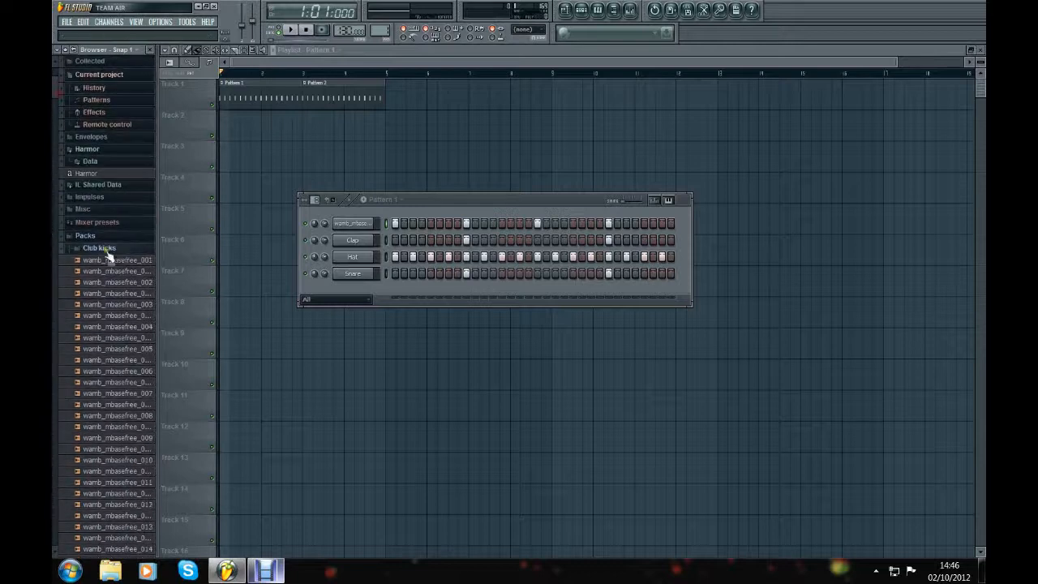
{"action": "left_click", "coordinate": [120, 248]}
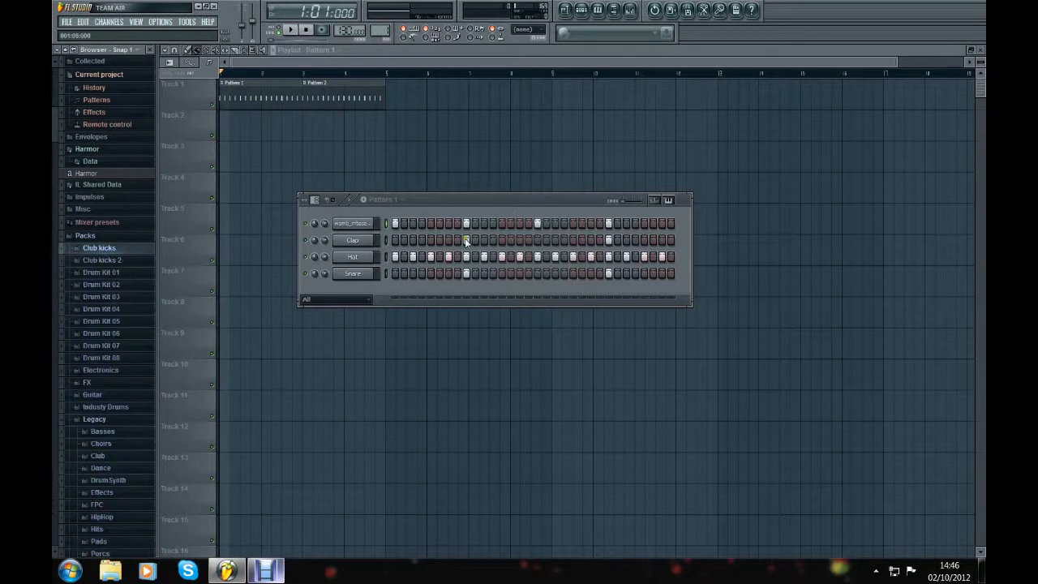
{"action": "left_click", "coordinate": [370, 227]}
{"action": "left_click", "coordinate": [763, 405]}
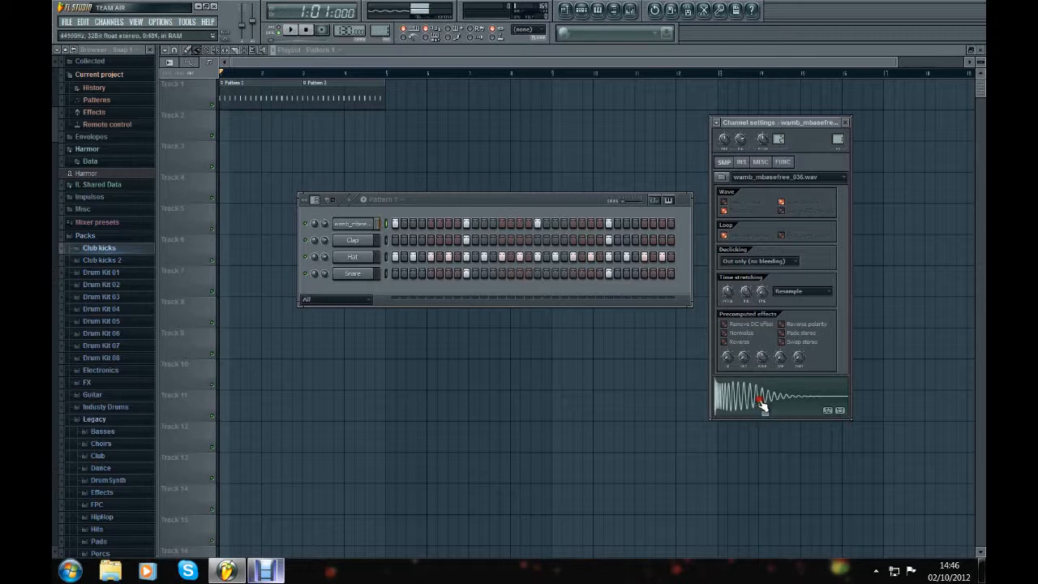
Step: Rename the wamb_mbasefree_036 channel to Kick and preview its sample
{"action": "right_click", "coordinate": [372, 222]}
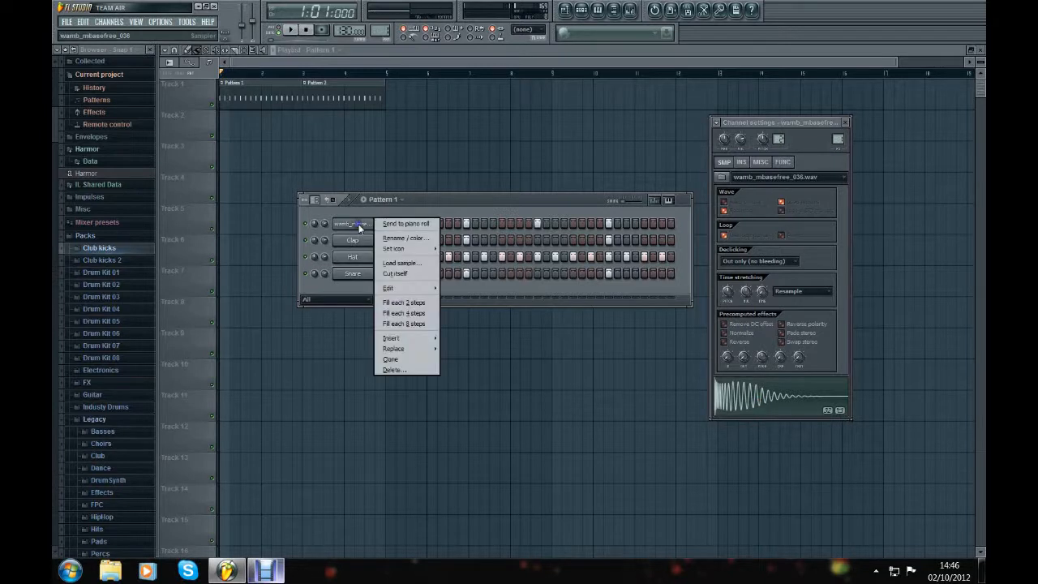
{"action": "left_click", "coordinate": [422, 238]}
{"action": "key", "text": "BackSpace"}
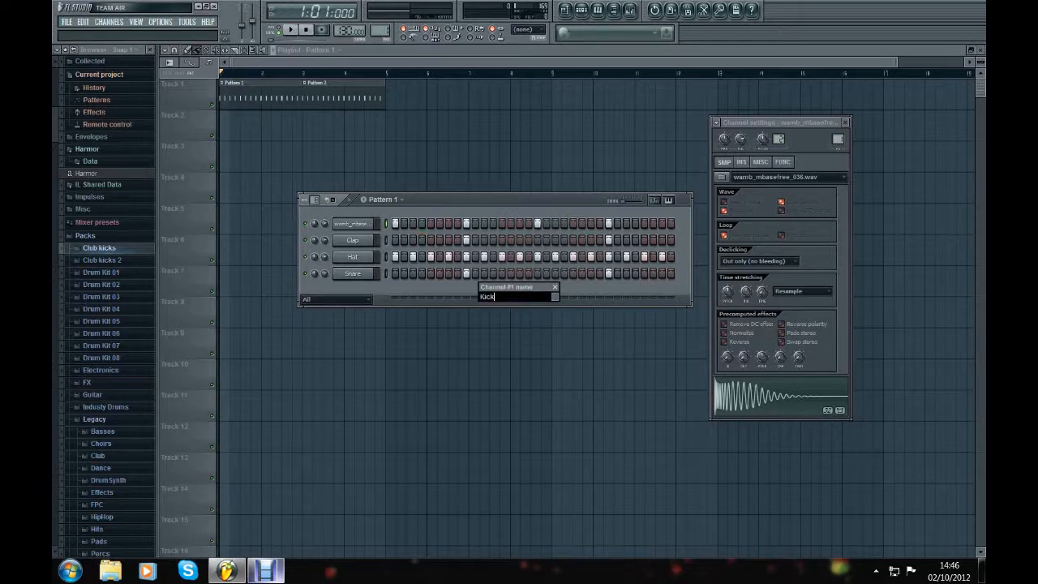
{"action": "key", "text": "Return"}
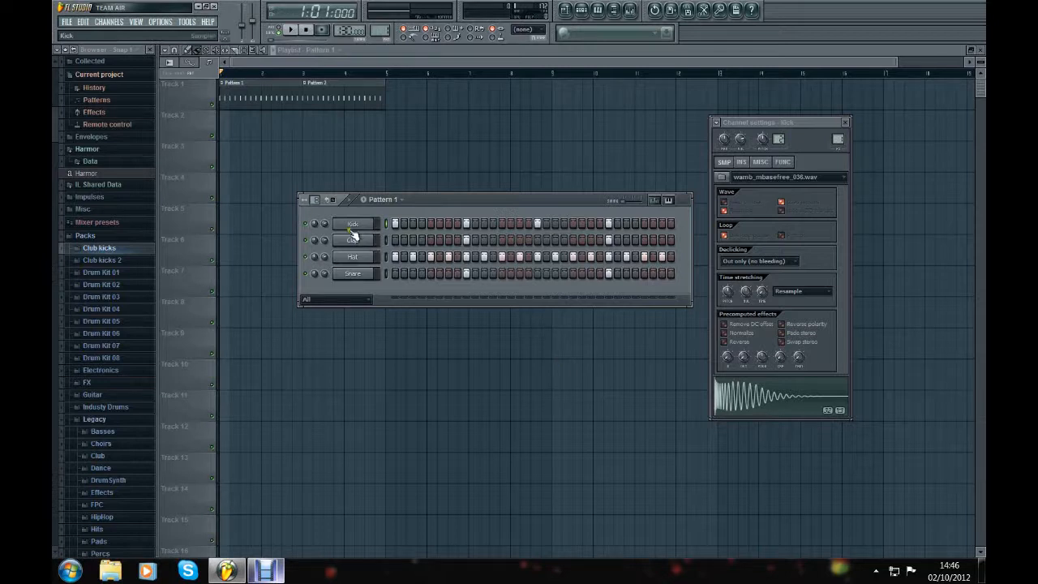
{"action": "left_click", "coordinate": [789, 401]}
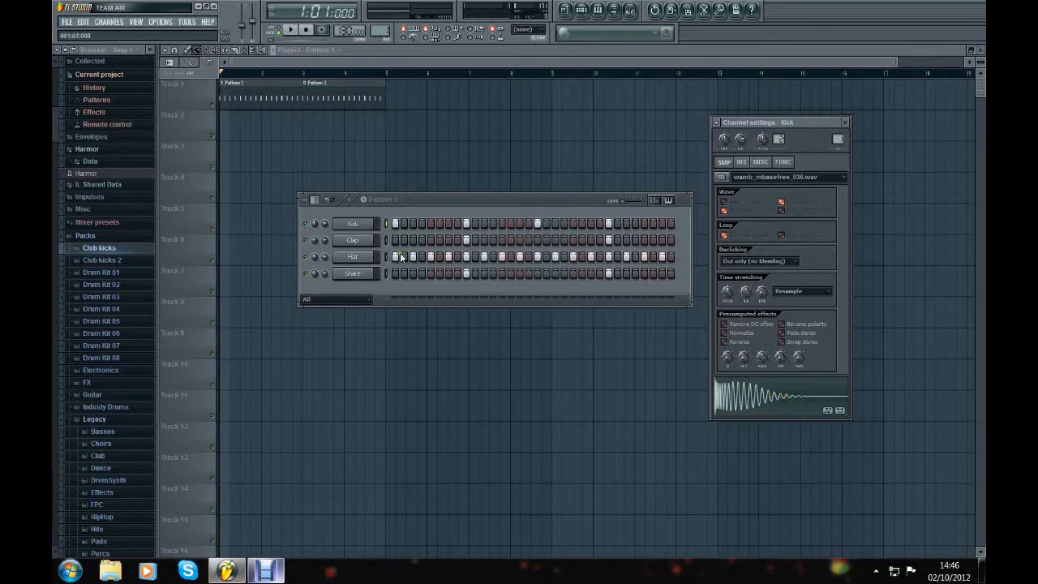
Step: Replace the Clap channel's sample with CB_Clap from the Legacy Club folder, with the channel's settings open
{"action": "left_click", "coordinate": [355, 241]}
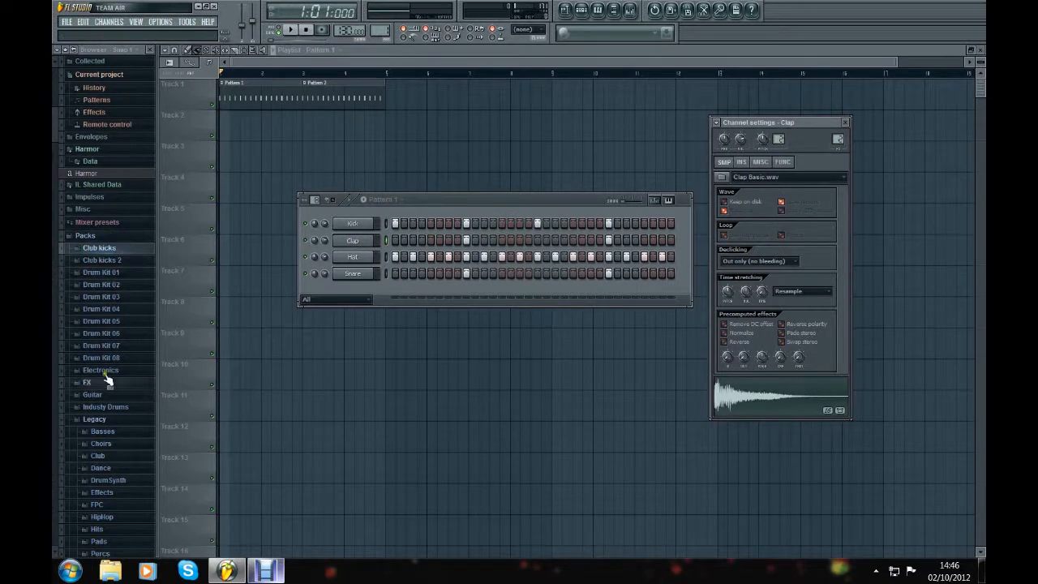
{"action": "left_click", "coordinate": [103, 455]}
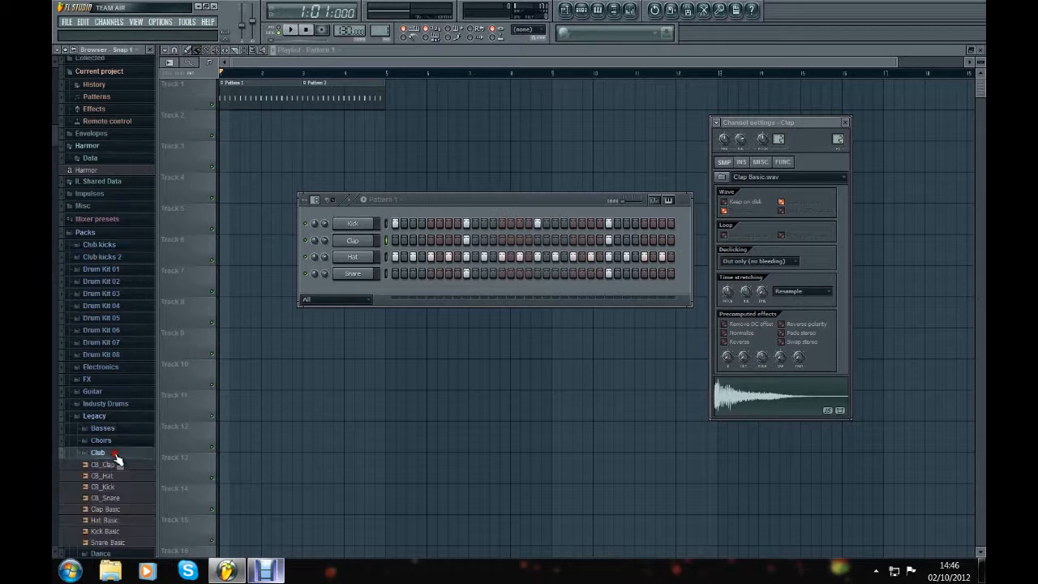
{"action": "scroll", "coordinate": [116, 410], "scroll_direction": "down", "scroll_amount": 2}
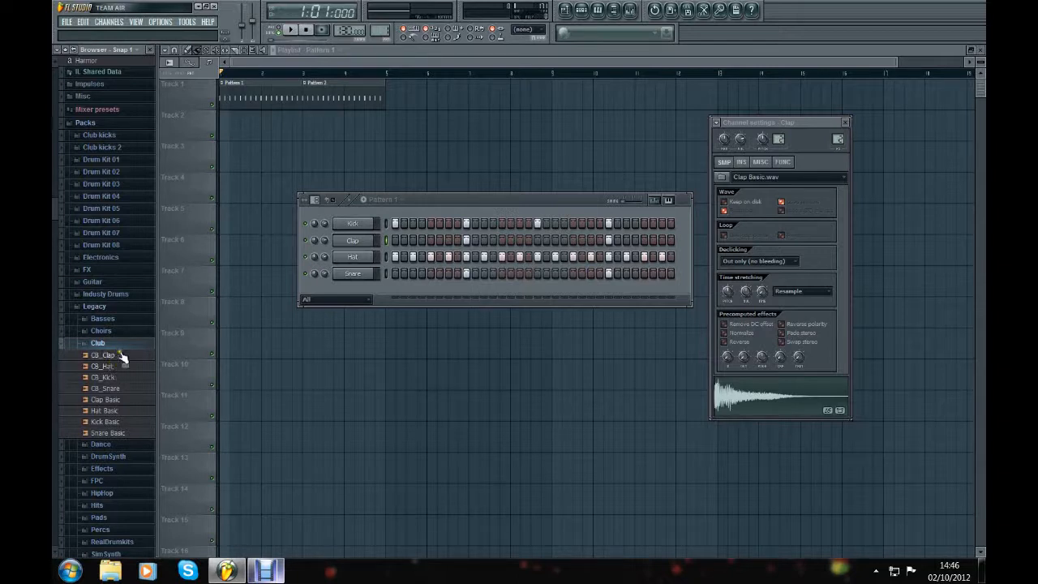
{"action": "left_click", "coordinate": [113, 359]}
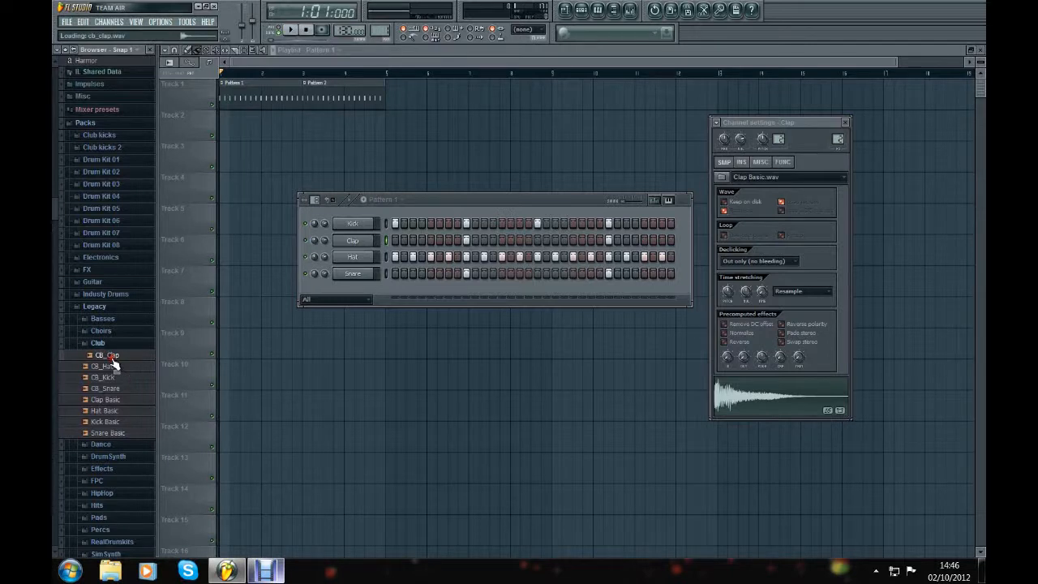
{"action": "left_click_drag", "start_coordinate": [114, 362], "coordinate": [352, 241]}
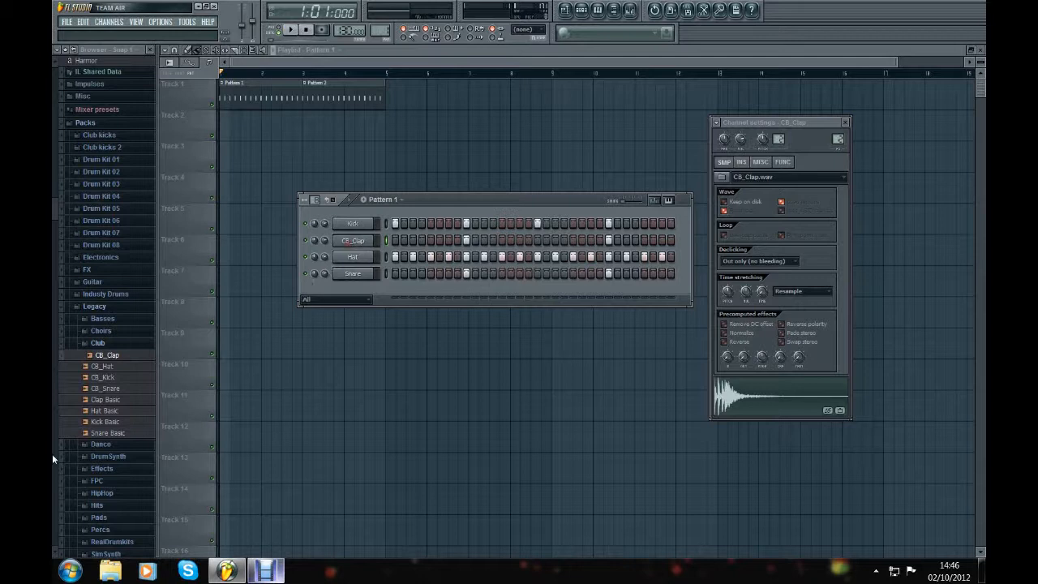
Step: Try CB_Snare on the clap channel during a short playback, then put CB_Clap back
{"action": "left_click_drag", "start_coordinate": [113, 391], "coordinate": [352, 241]}
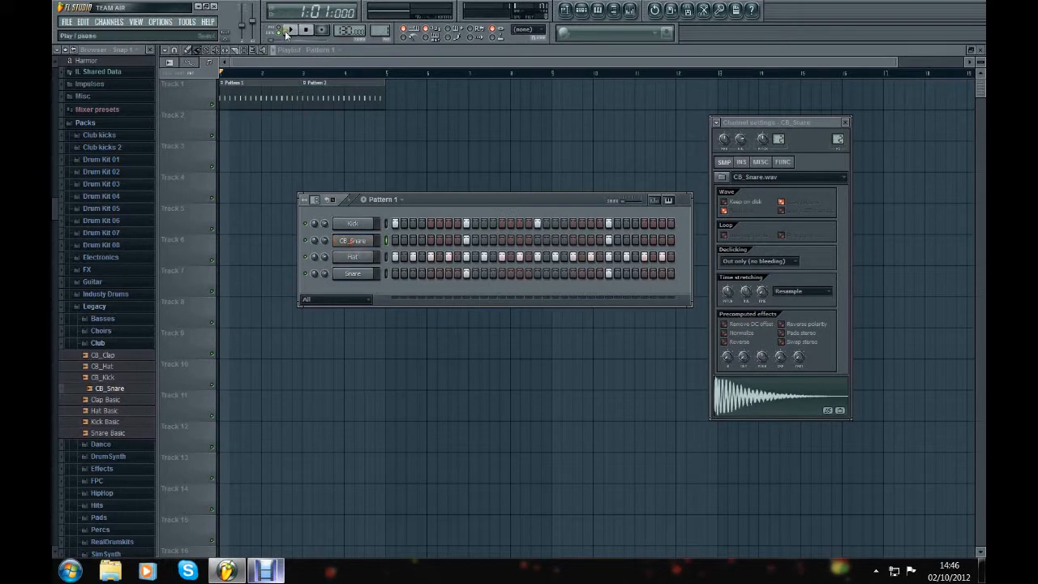
{"action": "left_click", "coordinate": [290, 31]}
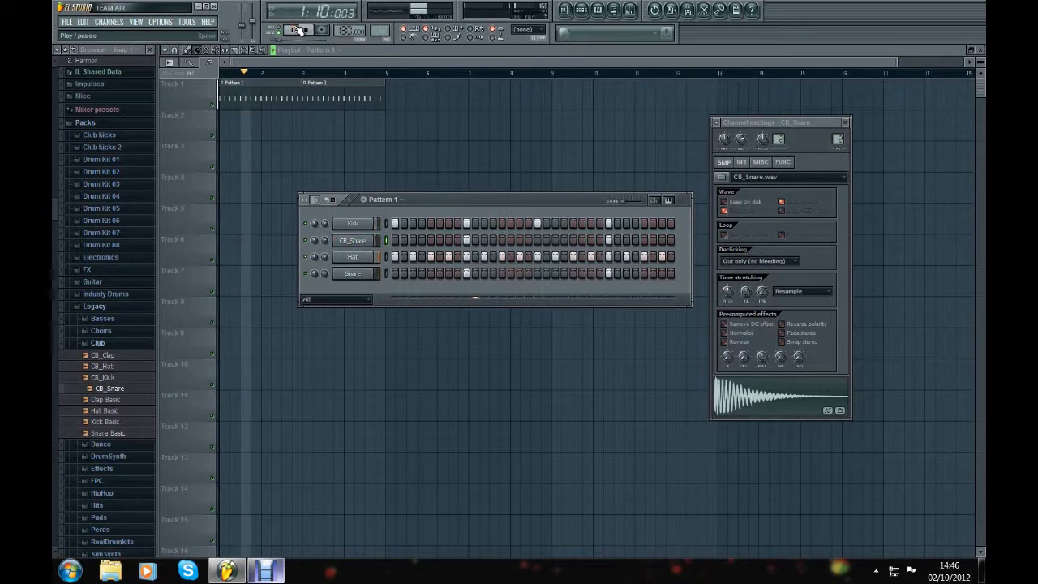
{"action": "left_click", "coordinate": [312, 32]}
{"action": "left_click_drag", "start_coordinate": [119, 357], "coordinate": [352, 241]}
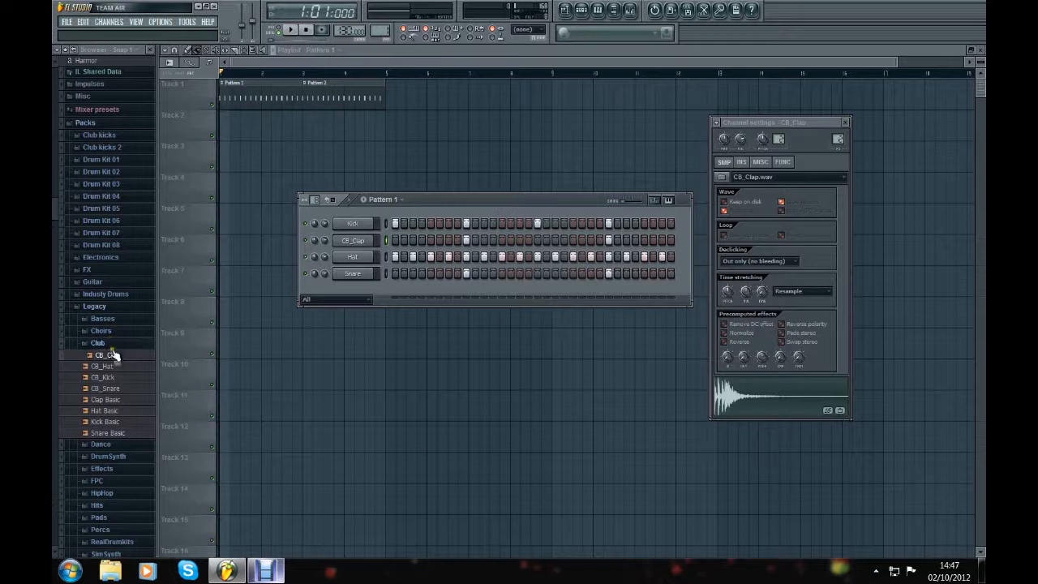
Step: Replace the Hat channel's sample with DNC_Hat from the Legacy Dance folder and play the pattern with it
{"action": "left_click", "coordinate": [114, 411]}
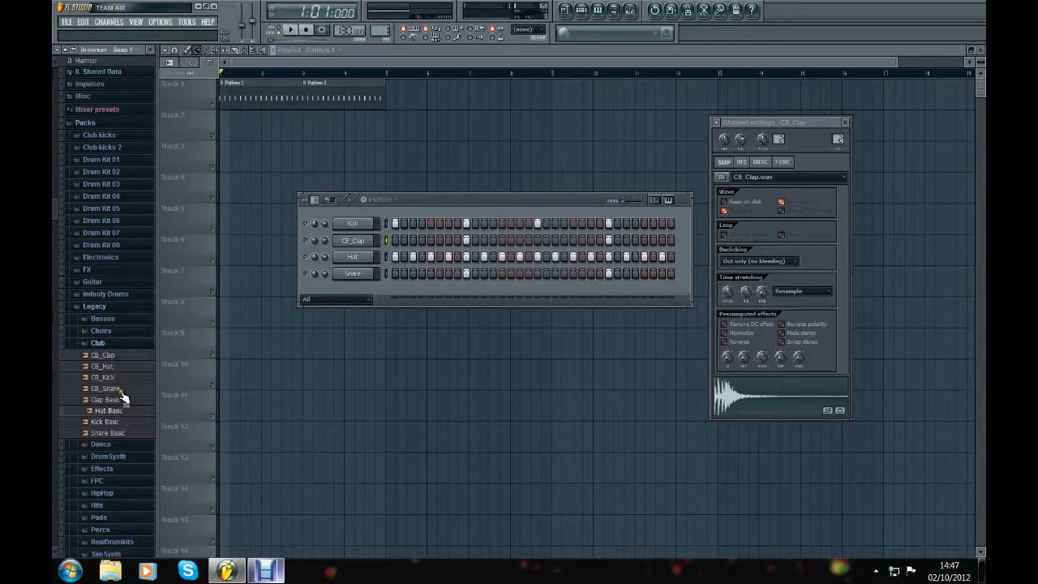
{"action": "left_click", "coordinate": [109, 344]}
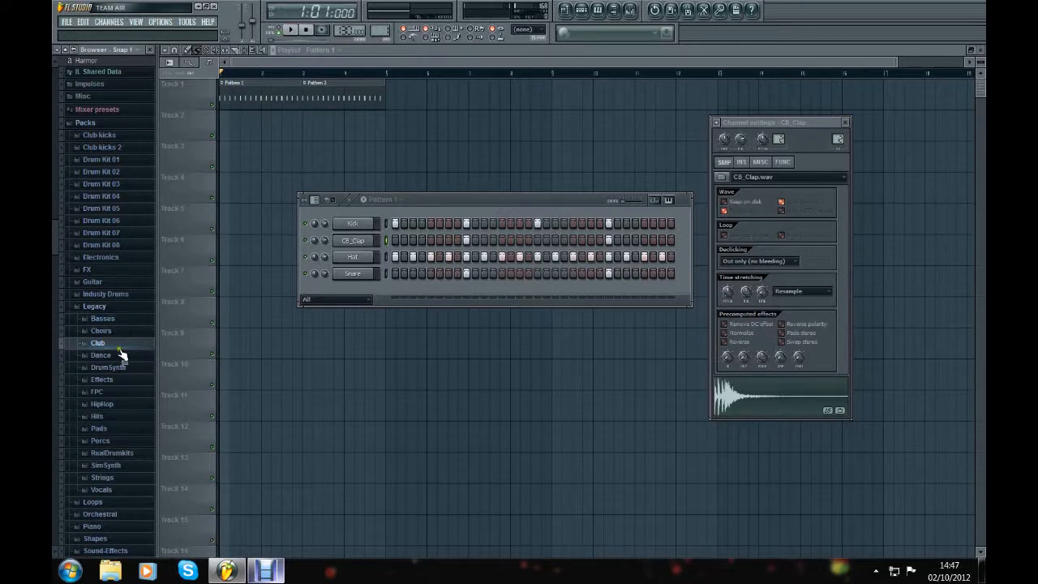
{"action": "left_click", "coordinate": [118, 357]}
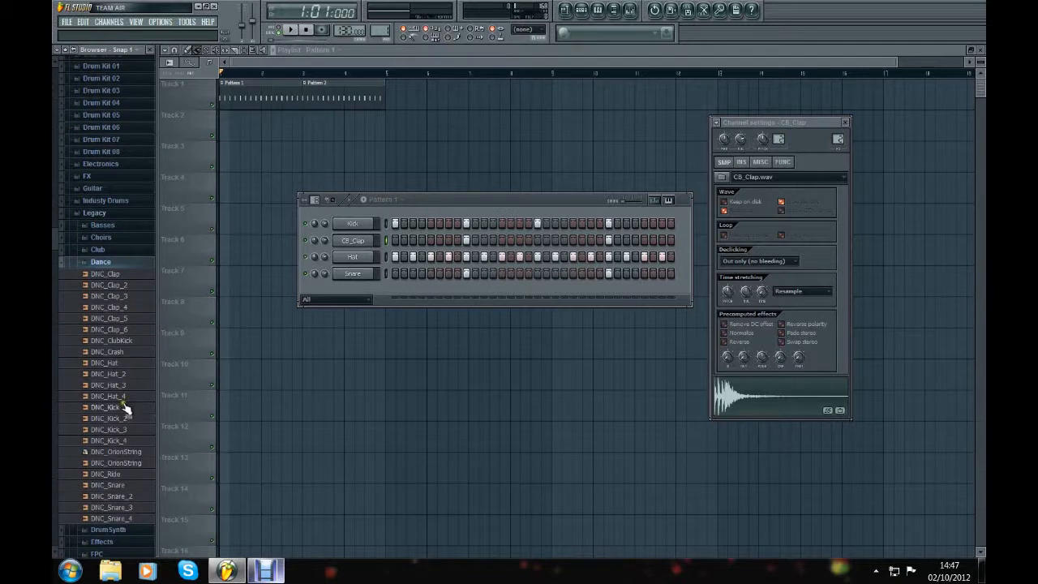
{"action": "left_click", "coordinate": [114, 364]}
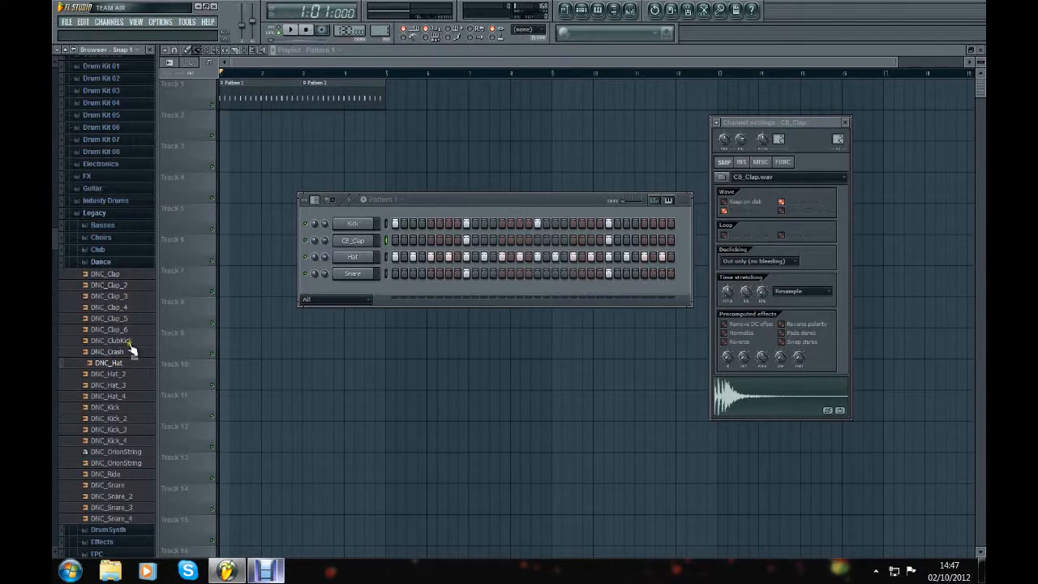
{"action": "left_click_drag", "start_coordinate": [111, 367], "coordinate": [363, 260]}
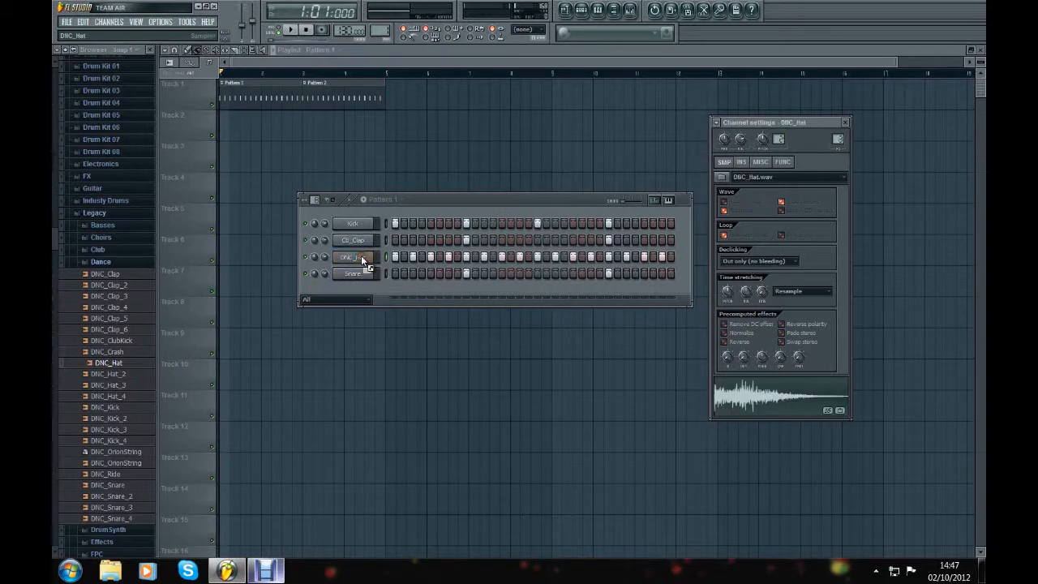
{"action": "left_click", "coordinate": [291, 30]}
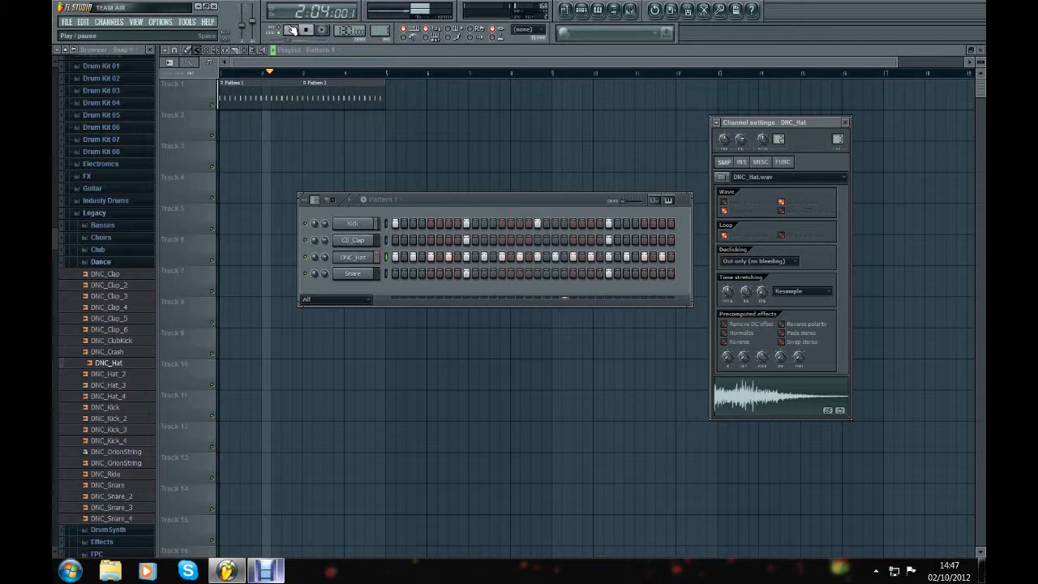
{"action": "left_click", "coordinate": [306, 30]}
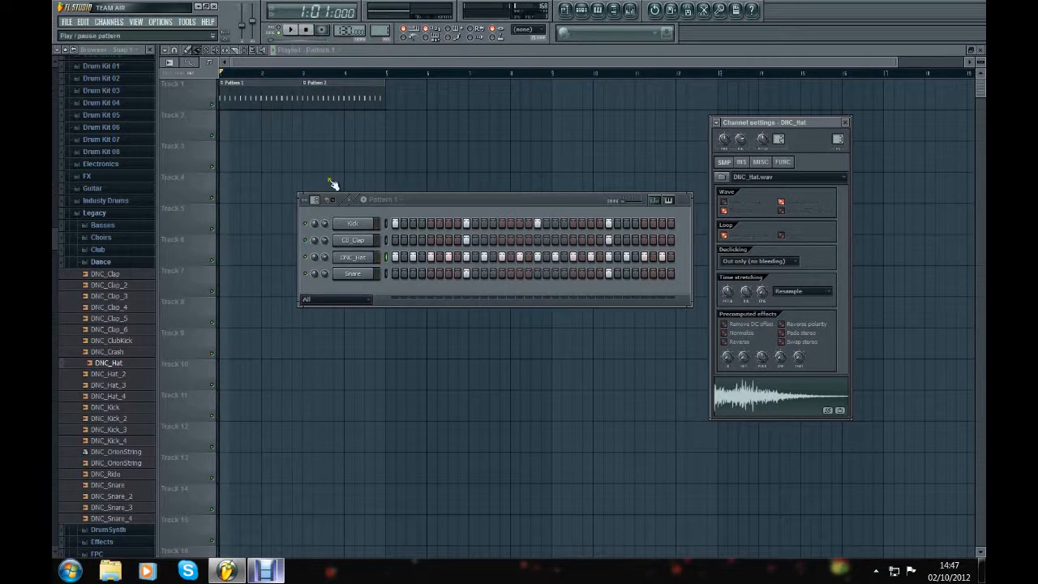
Step: Open the Snare channel's settings and mute that channel
{"action": "left_click", "coordinate": [351, 275]}
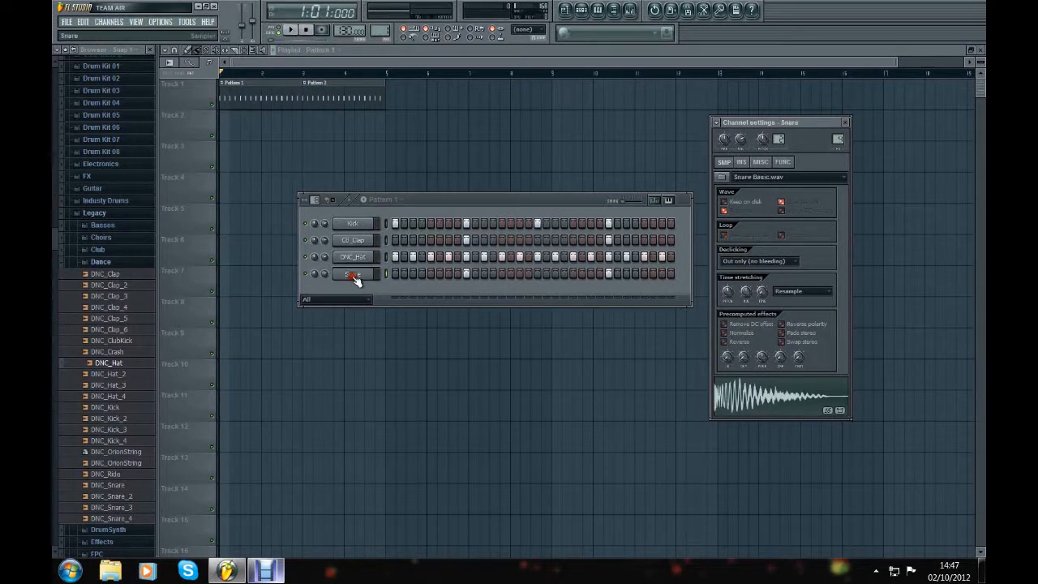
{"action": "left_click", "coordinate": [307, 275]}
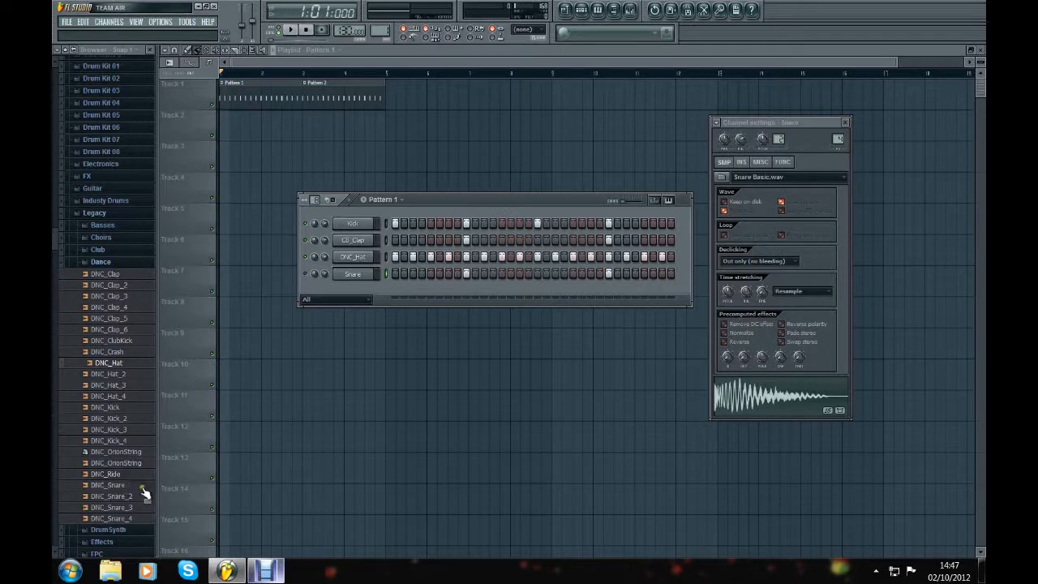
Step: Audition the hat, kick, ride and snare samples in the Dance folder, ending with DNC_Snare_3
{"action": "left_click", "coordinate": [120, 397]}
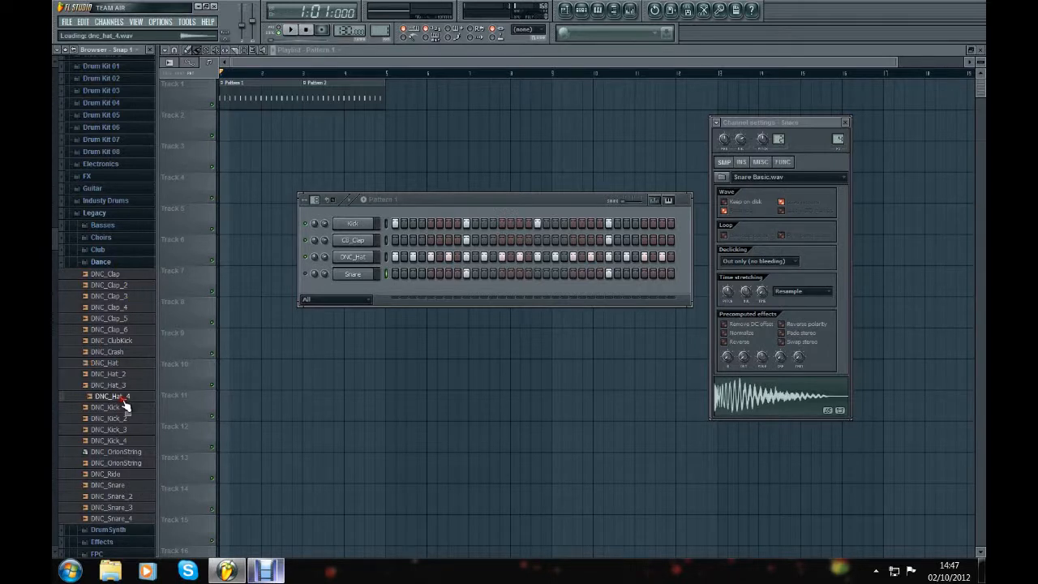
{"action": "left_click", "coordinate": [133, 384]}
{"action": "left_click", "coordinate": [126, 374]}
{"action": "left_click", "coordinate": [125, 367]}
{"action": "left_click", "coordinate": [126, 397]}
{"action": "left_click", "coordinate": [126, 405]}
{"action": "left_click", "coordinate": [126, 417]}
{"action": "left_click", "coordinate": [124, 431]}
{"action": "left_click", "coordinate": [124, 449]}
{"action": "left_click", "coordinate": [126, 474]}
{"action": "left_click", "coordinate": [122, 488]}
{"action": "left_click", "coordinate": [123, 497]}
{"action": "left_click", "coordinate": [133, 503]}
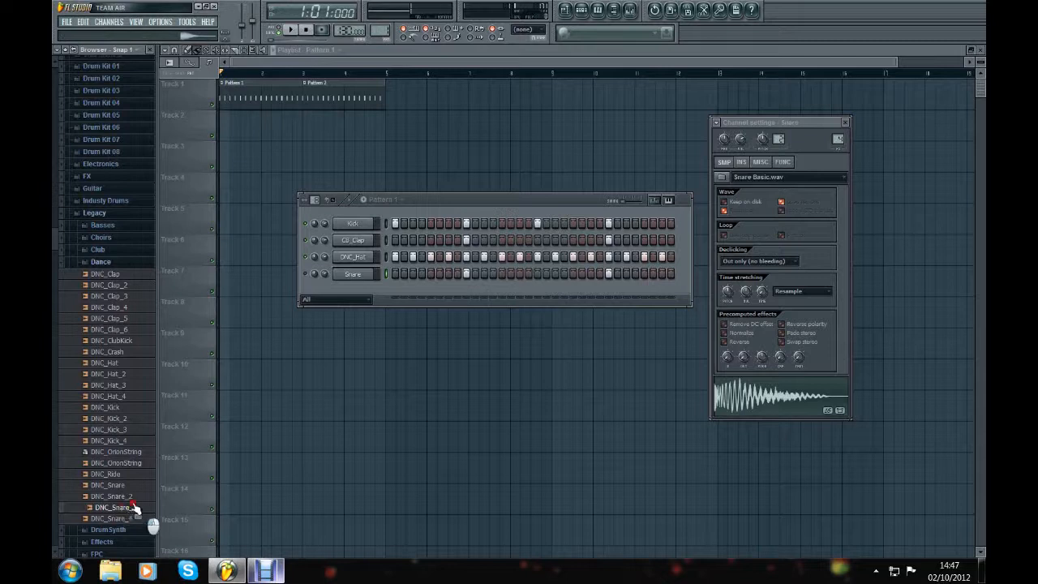
Step: Add DNC_Snare_3 as a new channel below Snare and preview its sample in the channel settings
{"action": "left_click_drag", "start_coordinate": [131, 512], "coordinate": [351, 291]}
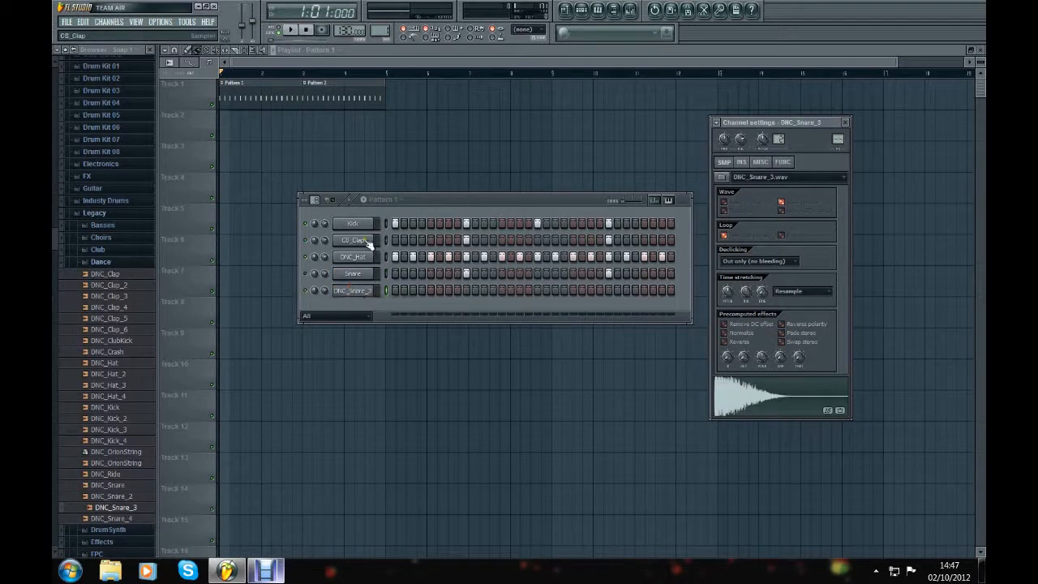
{"action": "left_click", "coordinate": [352, 292]}
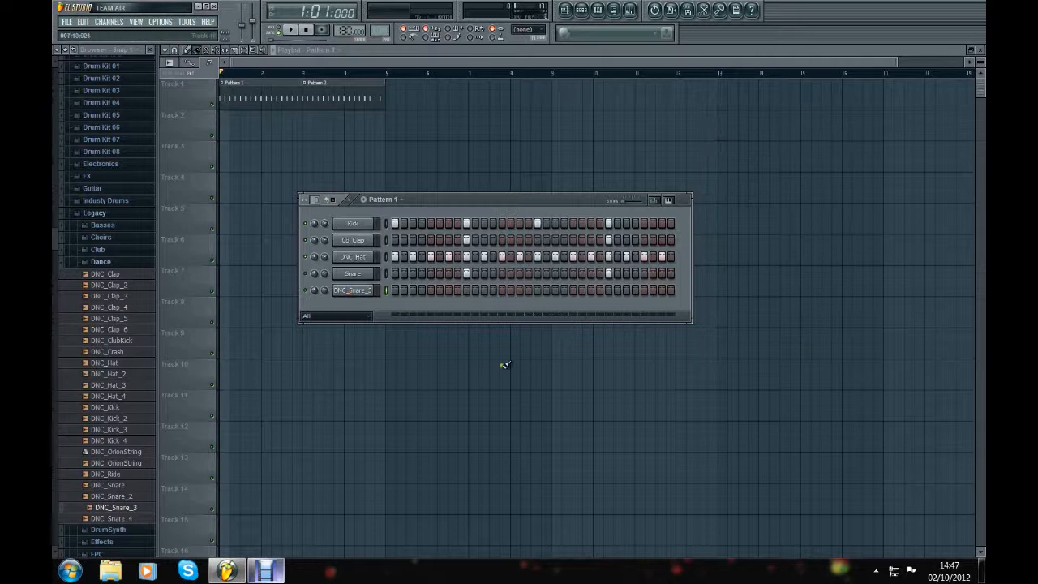
{"action": "left_click", "coordinate": [359, 294]}
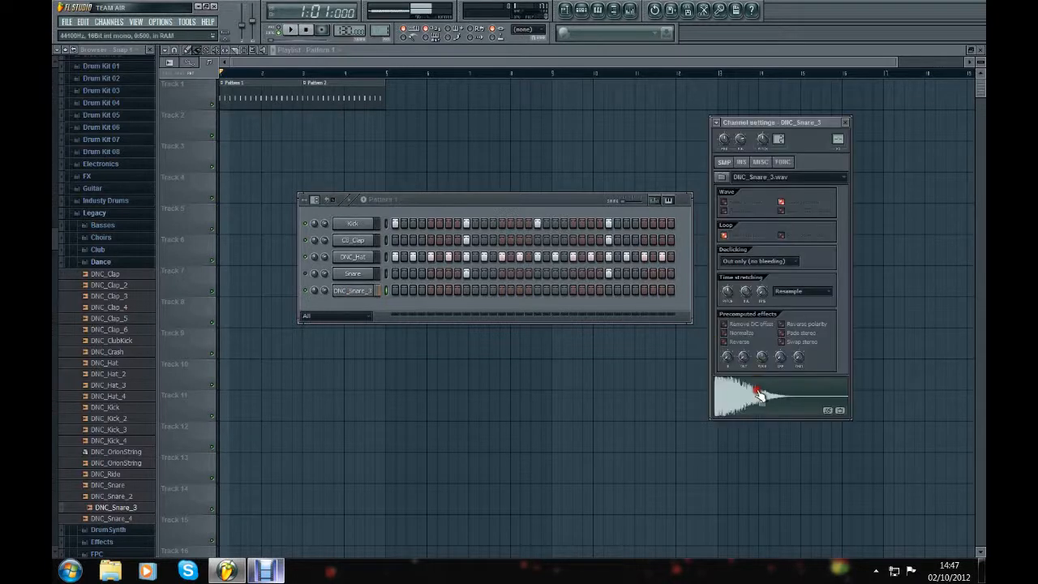
Step: Turn on steps 9 and 25 of the DNC_Snare_3 channel, then play the beat and stop it
{"action": "left_click", "coordinate": [466, 290]}
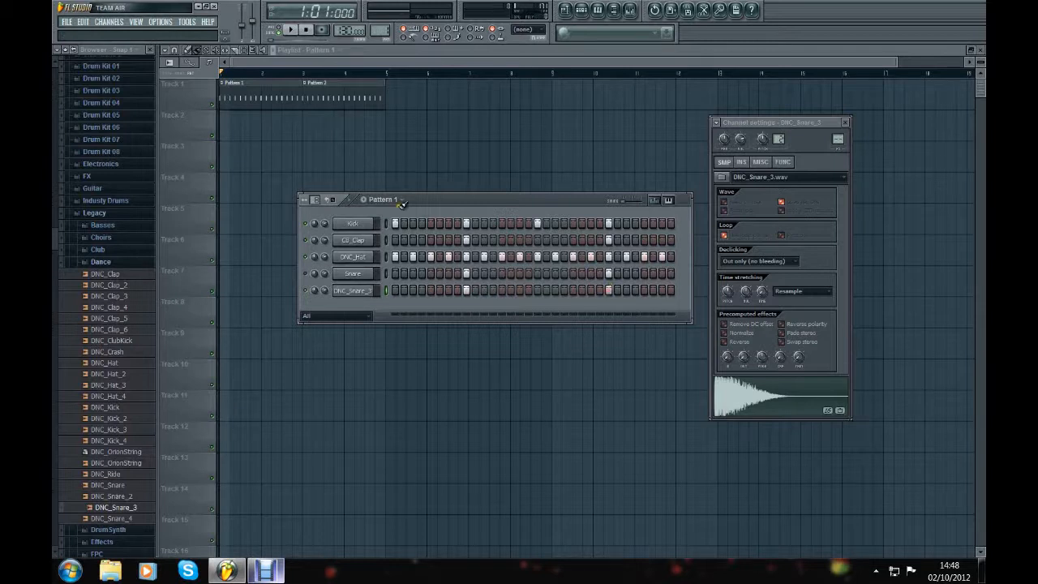
{"action": "left_click", "coordinate": [290, 31]}
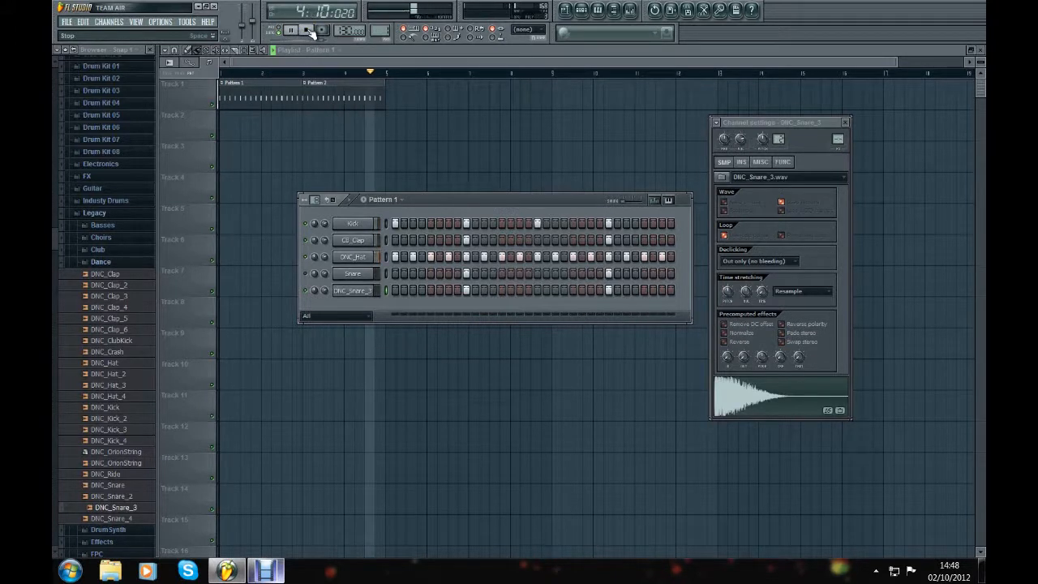
{"action": "left_click", "coordinate": [309, 31]}
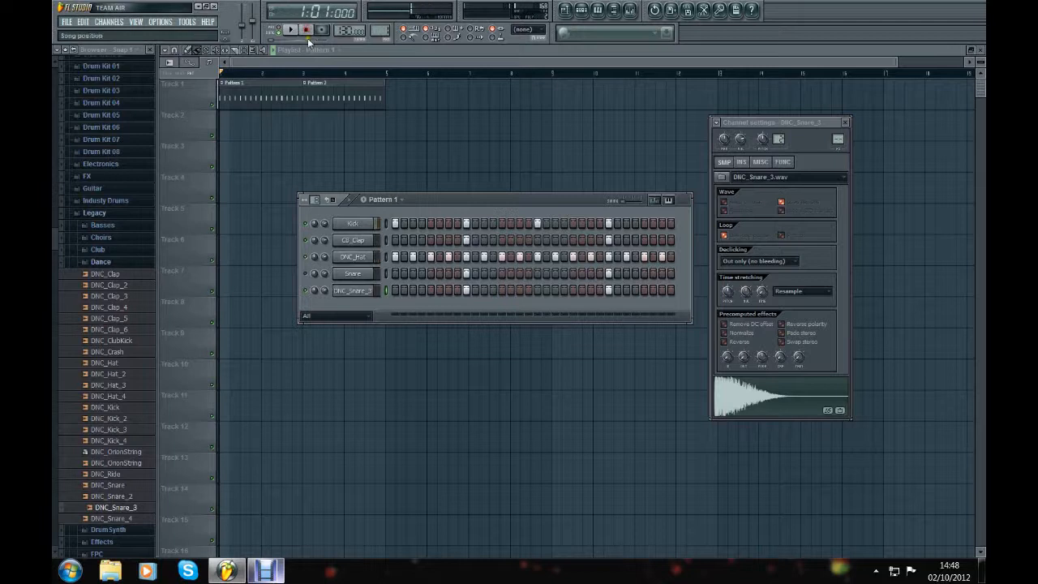
Step: In Pattern 2, move the snare hits on steps 9 and 25 from the Snare channel to the DNC_Snare_3 channel
{"action": "left_click", "coordinate": [399, 200]}
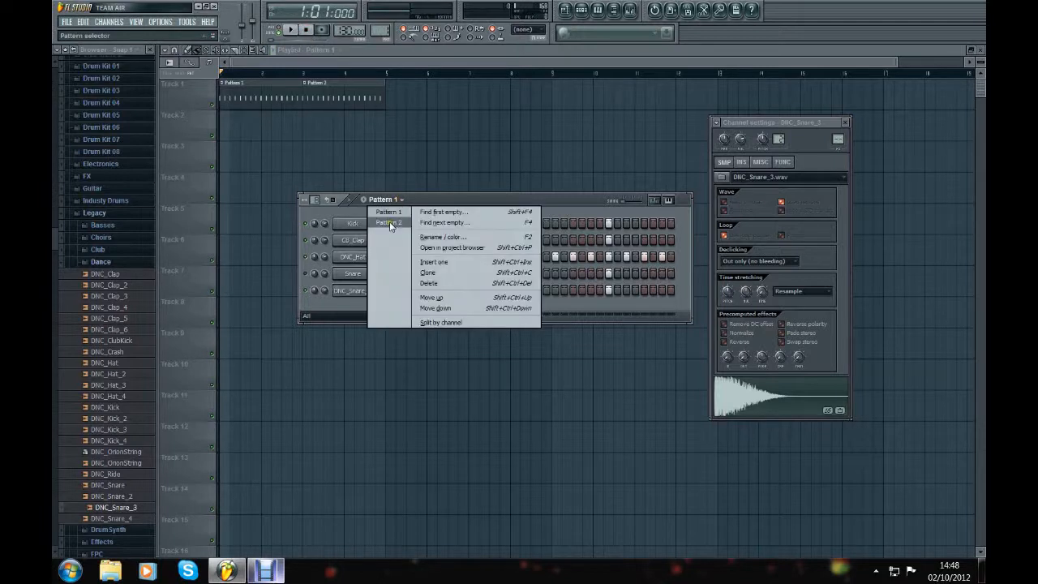
{"action": "left_click", "coordinate": [390, 222]}
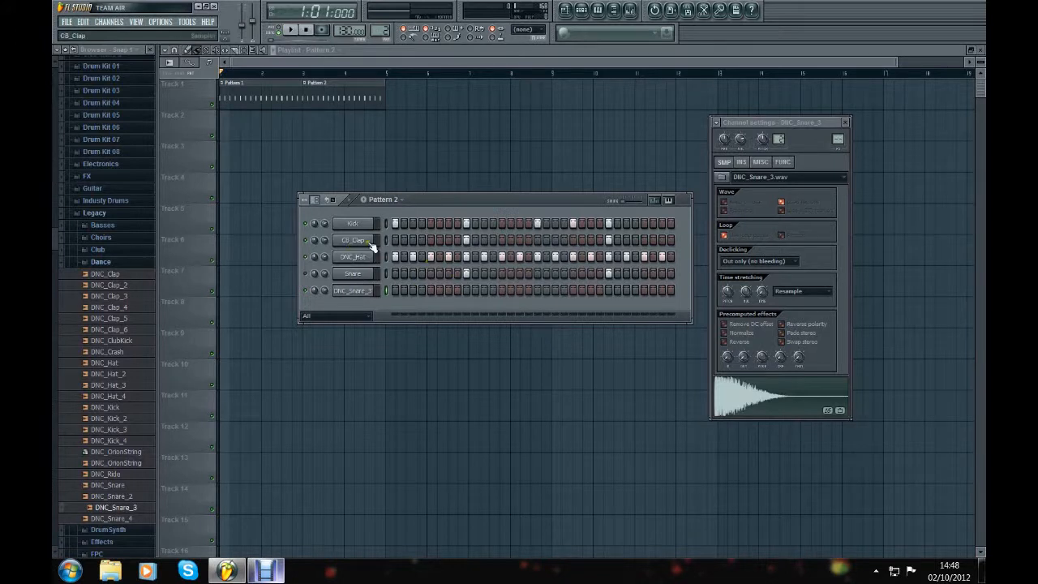
{"action": "left_click", "coordinate": [465, 292]}
{"action": "left_click", "coordinate": [609, 273]}
{"action": "left_click", "coordinate": [469, 272]}
{"action": "left_click", "coordinate": [386, 274]}
Step: Clear the original Snare channel's hits in Pattern 1, then play the song and stop it
{"action": "left_click", "coordinate": [384, 199]}
{"action": "left_click", "coordinate": [391, 212]}
{"action": "right_click", "coordinate": [467, 276]}
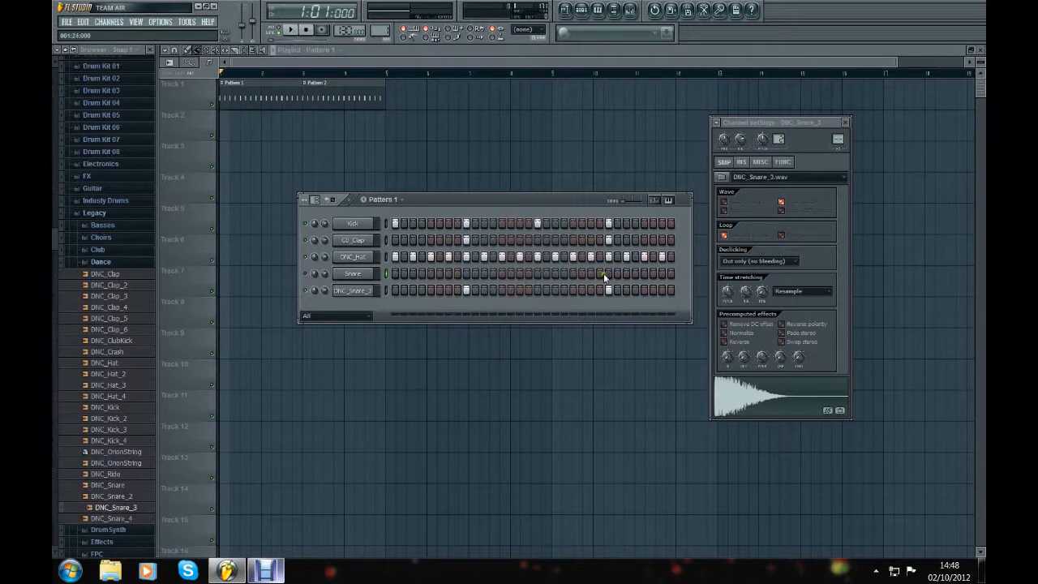
{"action": "left_click", "coordinate": [290, 31]}
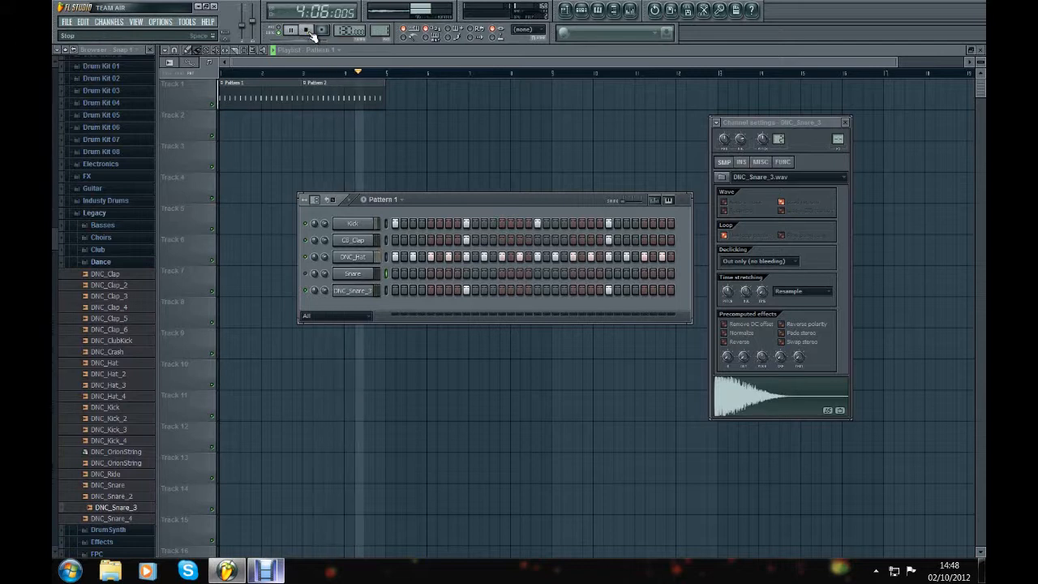
{"action": "left_click", "coordinate": [310, 32]}
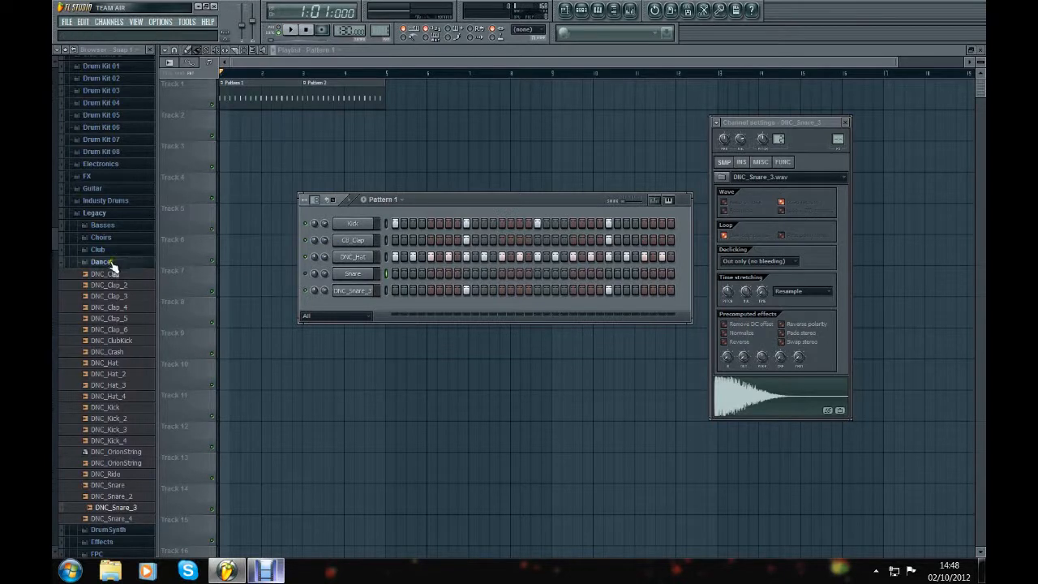
Step: Collapse the Dance folder and reposition the step sequencer and channel settings windows so they sit close together
{"action": "left_click", "coordinate": [111, 263]}
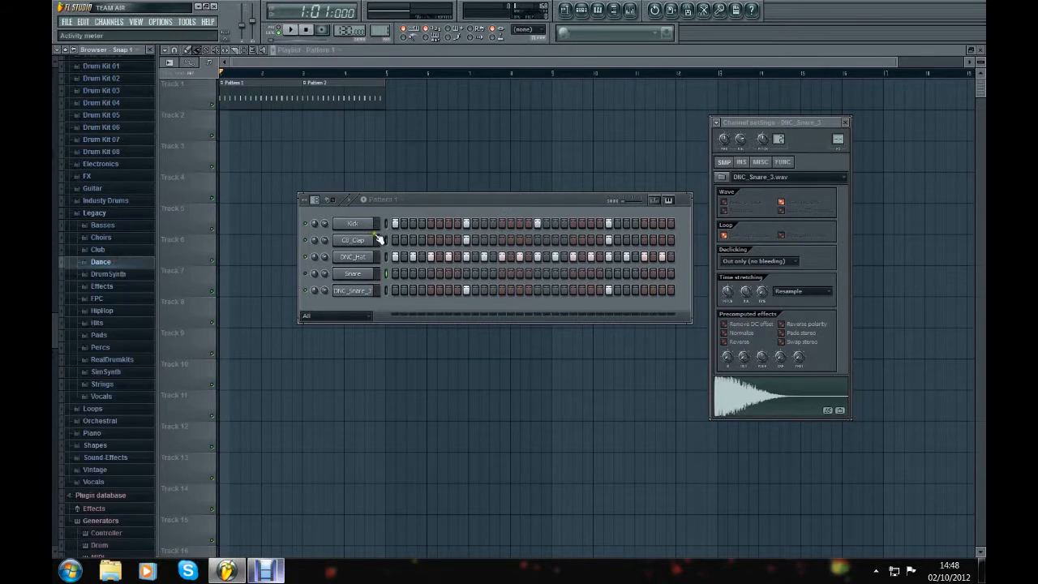
{"action": "mouse_move", "coordinate": [550, 201]}
{"action": "left_mouse_down"}
{"action": "mouse_move", "coordinate": [523, 199]}
{"action": "mouse_move", "coordinate": [549, 184]}
{"action": "left_mouse_up"}
{"action": "left_click_drag", "start_coordinate": [787, 126], "coordinate": [572, 151]}
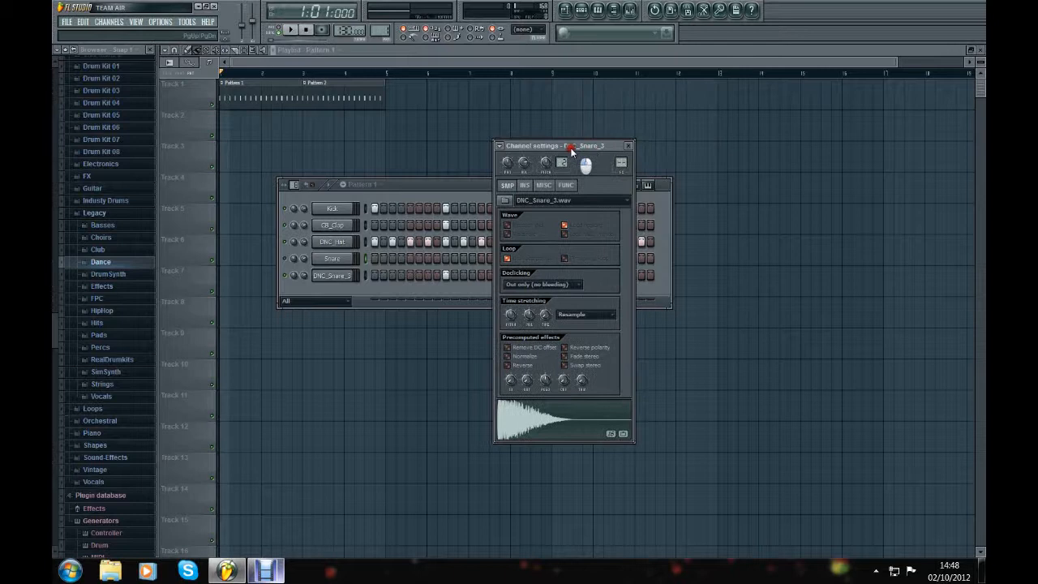
Step: View the sample settings of the Snare, DNC_Hat, clap and Kick channels, ending on Snare
{"action": "left_click", "coordinate": [337, 258]}
{"action": "left_click", "coordinate": [341, 241]}
{"action": "mouse_move", "coordinate": [564, 146]}
{"action": "left_mouse_down"}
{"action": "mouse_move", "coordinate": [581, 150]}
{"action": "mouse_move", "coordinate": [581, 141]}
{"action": "mouse_move", "coordinate": [567, 155]}
{"action": "left_mouse_up"}
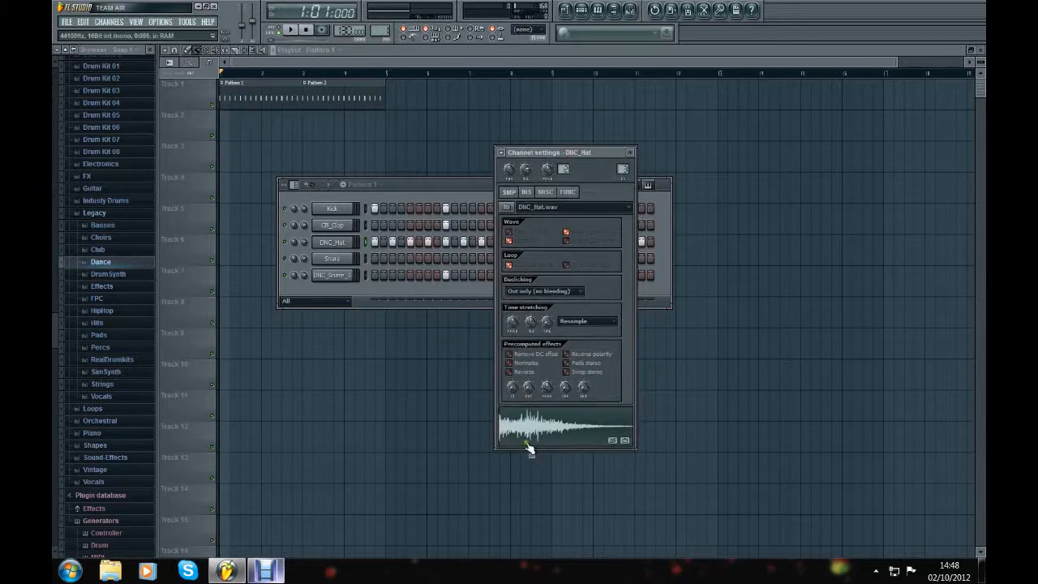
{"action": "left_click", "coordinate": [341, 227]}
{"action": "left_click", "coordinate": [343, 211]}
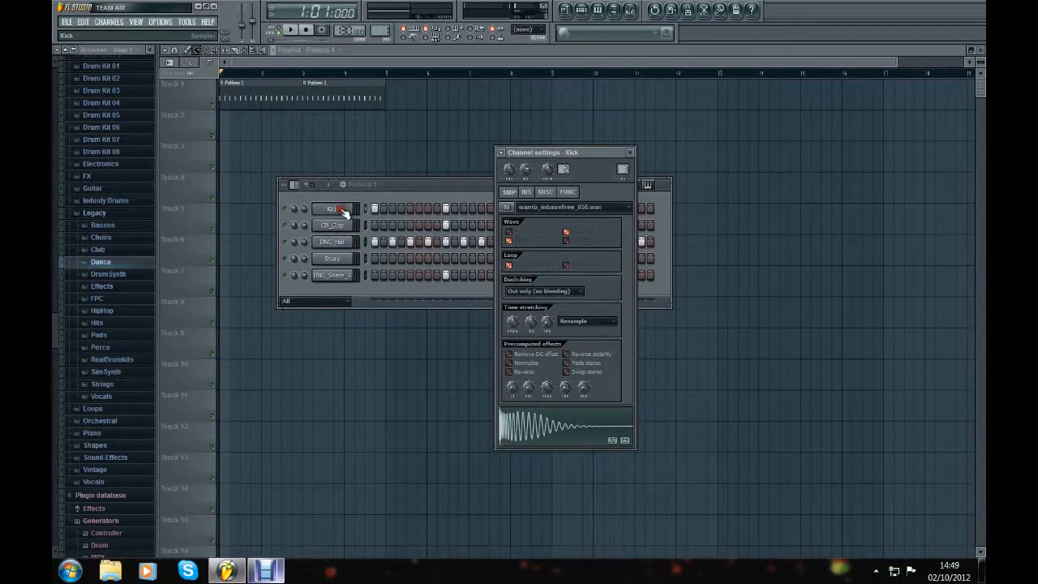
{"action": "left_click", "coordinate": [341, 258]}
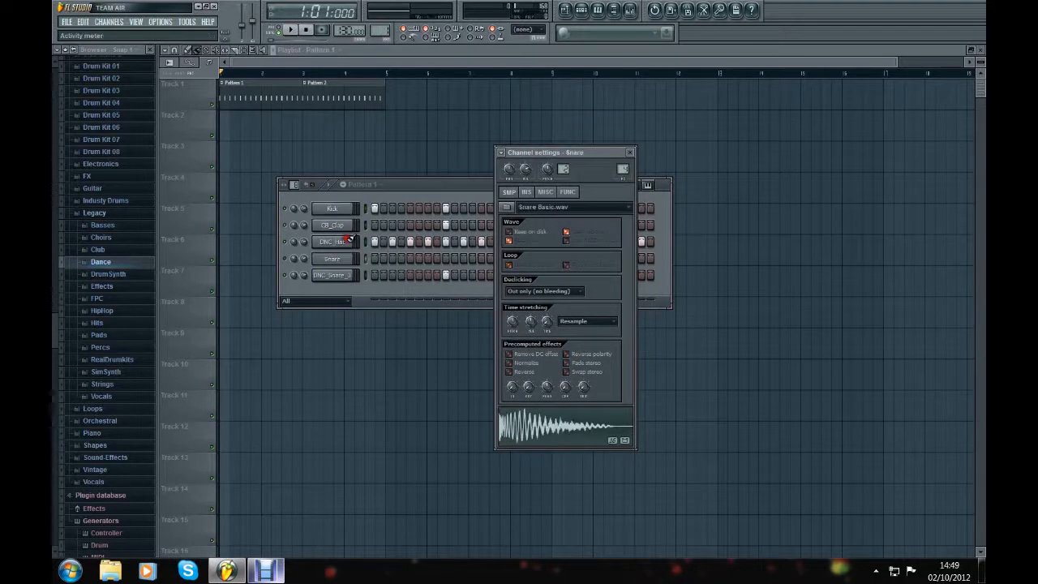
Step: Preview the Snare sample and examine the channel's sample, instrument, miscellaneous and function settings
{"action": "left_click", "coordinate": [580, 13]}
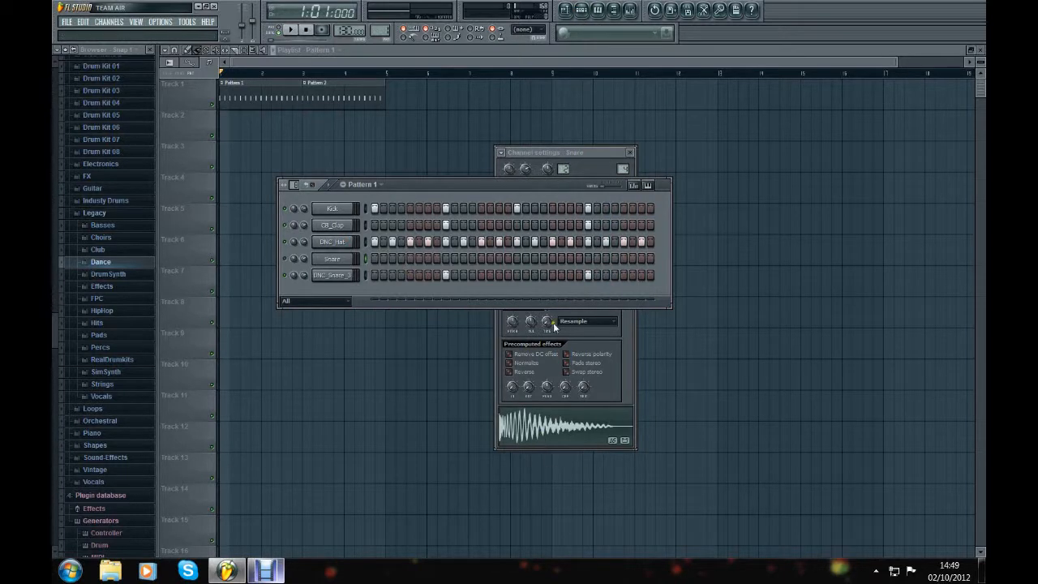
{"action": "mouse_move", "coordinate": [588, 153]}
{"action": "left_mouse_down"}
{"action": "mouse_move", "coordinate": [652, 150]}
{"action": "mouse_move", "coordinate": [613, 183]}
{"action": "mouse_move", "coordinate": [598, 179]}
{"action": "mouse_move", "coordinate": [606, 160]}
{"action": "left_mouse_up"}
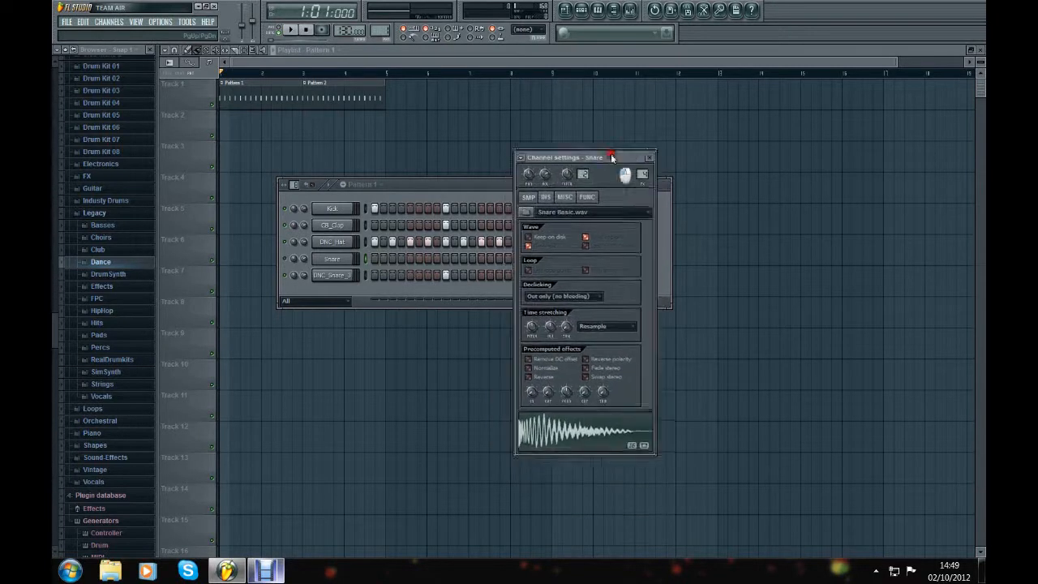
{"action": "left_click", "coordinate": [580, 447]}
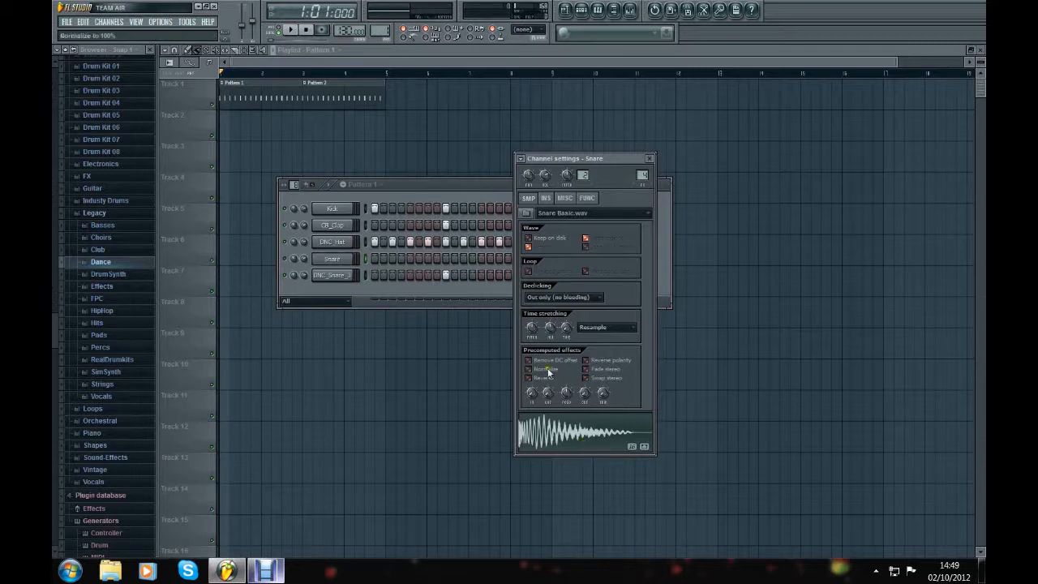
{"action": "left_click", "coordinate": [549, 199]}
{"action": "left_click", "coordinate": [566, 199]}
{"action": "left_click", "coordinate": [584, 198]}
{"action": "left_click", "coordinate": [529, 198]}
Step: Open the Kick channel's settings, preview its sample, then play Pattern 1 in pattern mode and stop it
{"action": "left_click", "coordinate": [331, 209]}
{"action": "left_click", "coordinate": [331, 210]}
{"action": "left_click", "coordinate": [546, 427]}
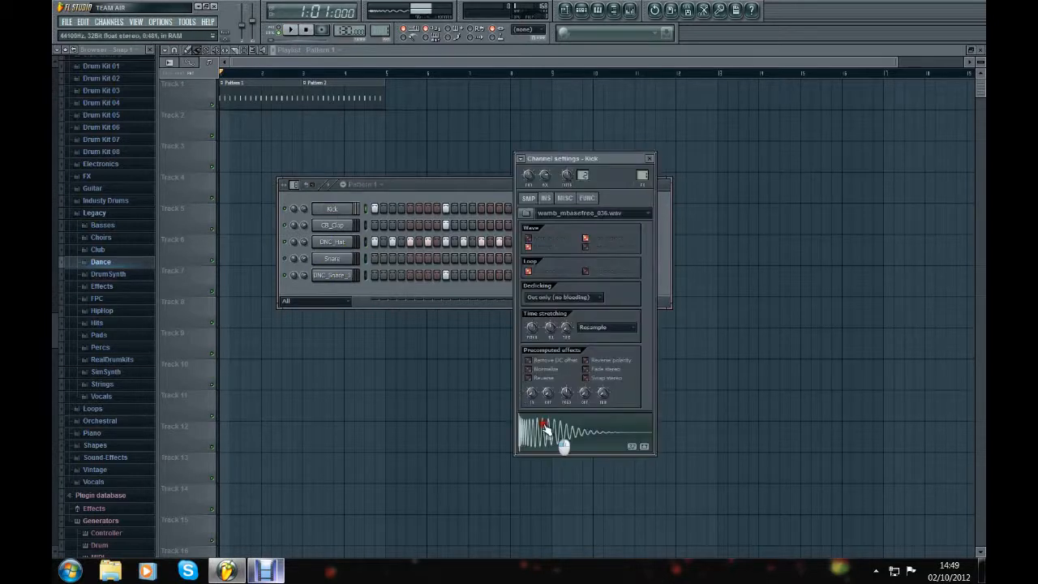
{"action": "left_click", "coordinate": [291, 30]}
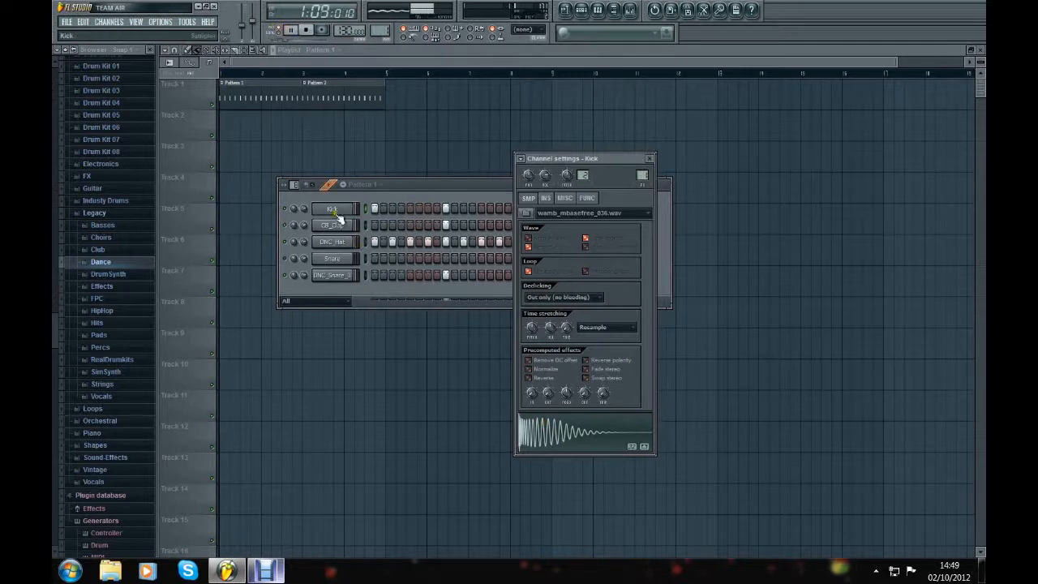
{"action": "left_click", "coordinate": [306, 30]}
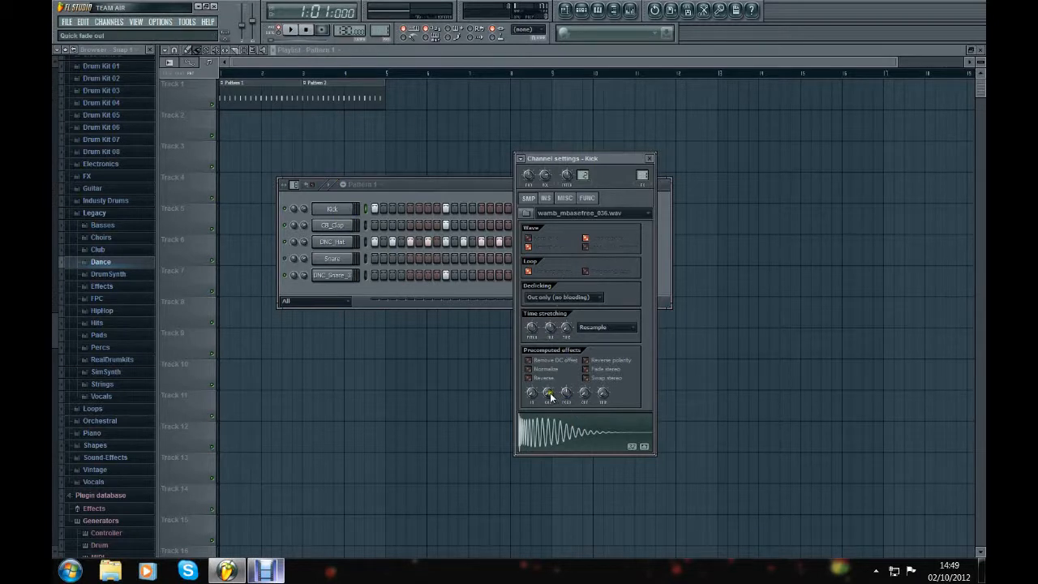
Step: Play the pattern while trying the fade-out, pogo and crossfade precomputed effects on the Kick sample
{"action": "left_click", "coordinate": [290, 30]}
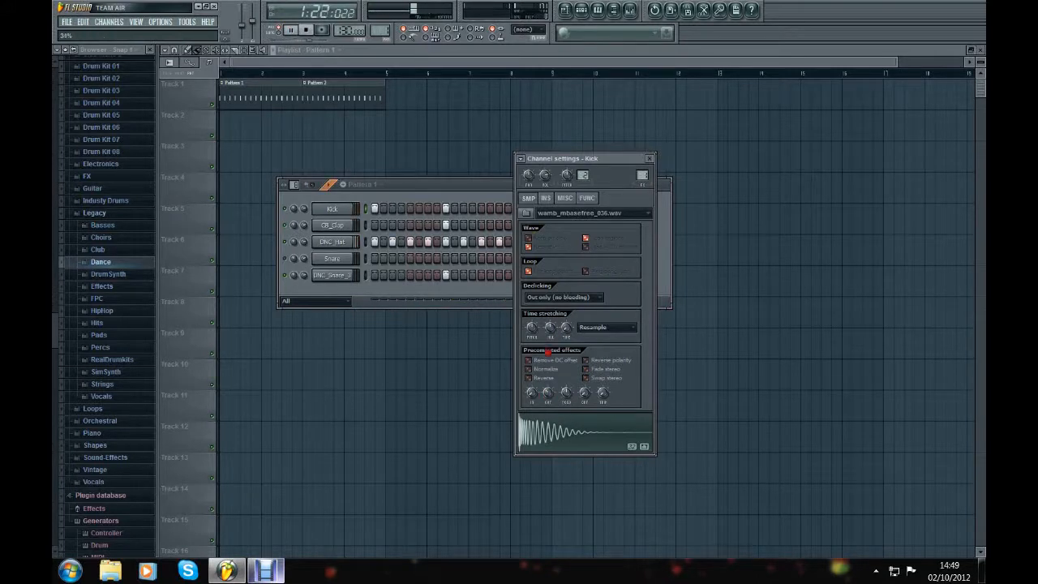
{"action": "left_click_drag", "start_coordinate": [545, 303], "coordinate": [546, 306]}
{"action": "mouse_move", "coordinate": [565, 398]}
{"action": "left_mouse_down"}
{"action": "mouse_move", "coordinate": [524, 343]}
{"action": "mouse_move", "coordinate": [530, 391]}
{"action": "mouse_move", "coordinate": [532, 321]}
{"action": "left_mouse_up"}
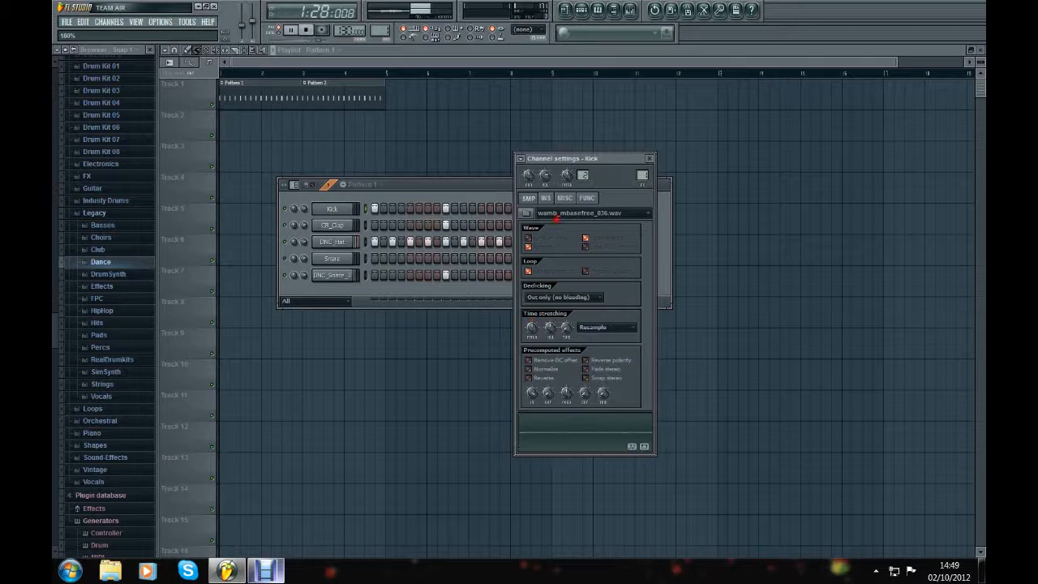
{"action": "left_click_drag", "start_coordinate": [557, 218], "coordinate": [576, 317]}
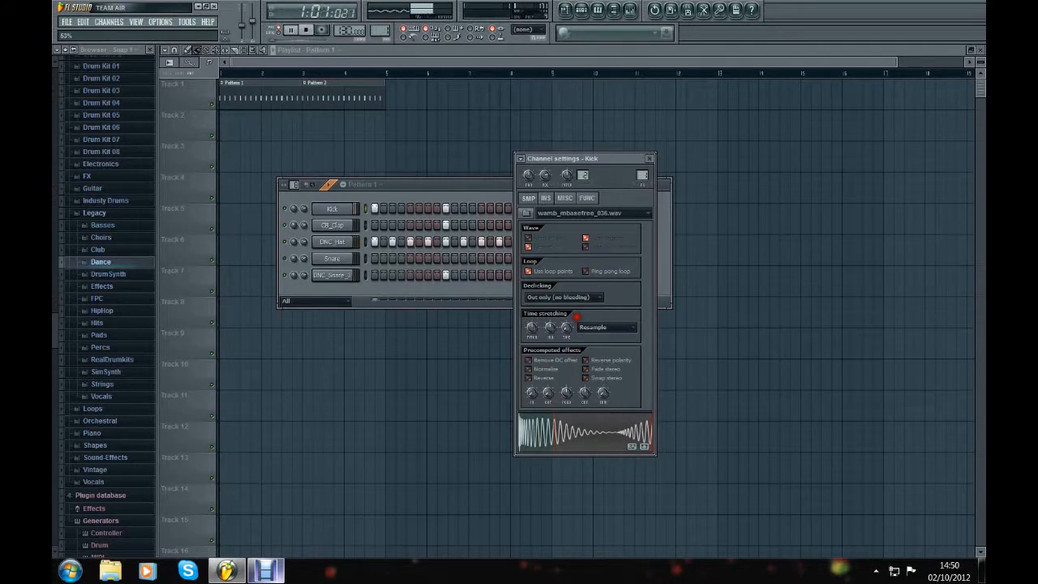
{"action": "left_click_drag", "start_coordinate": [576, 317], "coordinate": [614, 505]}
Step: Adjust the Kick sample's trim amount during playback, open its volume envelope and stop the pattern
{"action": "left_click_drag", "start_coordinate": [602, 399], "coordinate": [601, 354]}
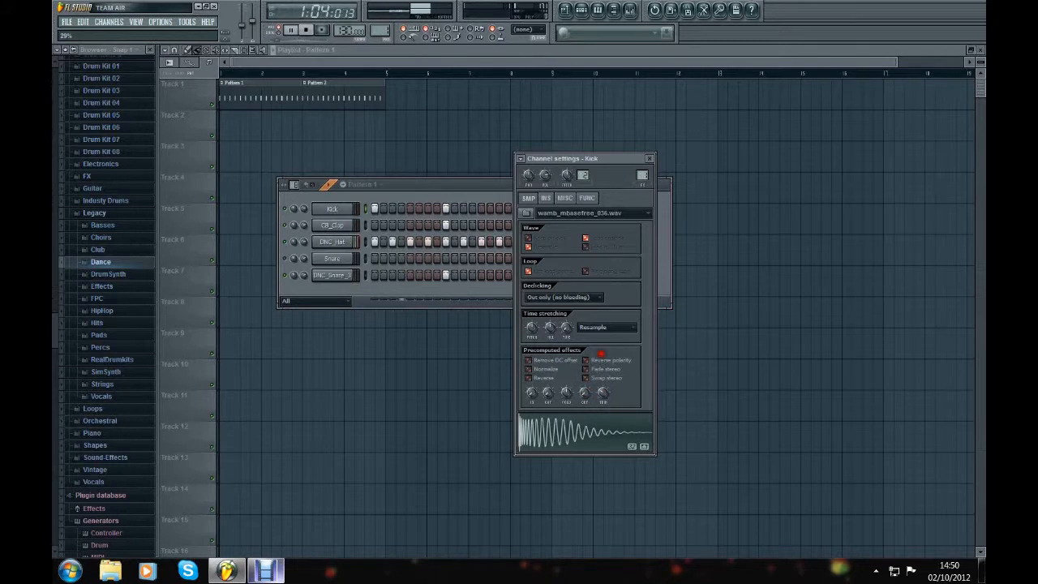
{"action": "left_click_drag", "start_coordinate": [602, 354], "coordinate": [528, 159]}
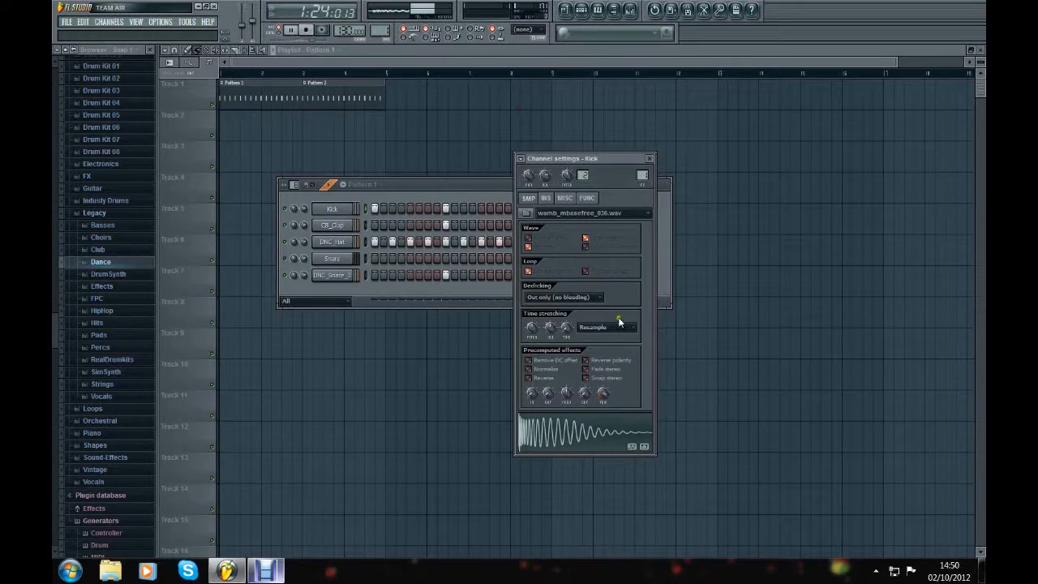
{"action": "left_click", "coordinate": [546, 198]}
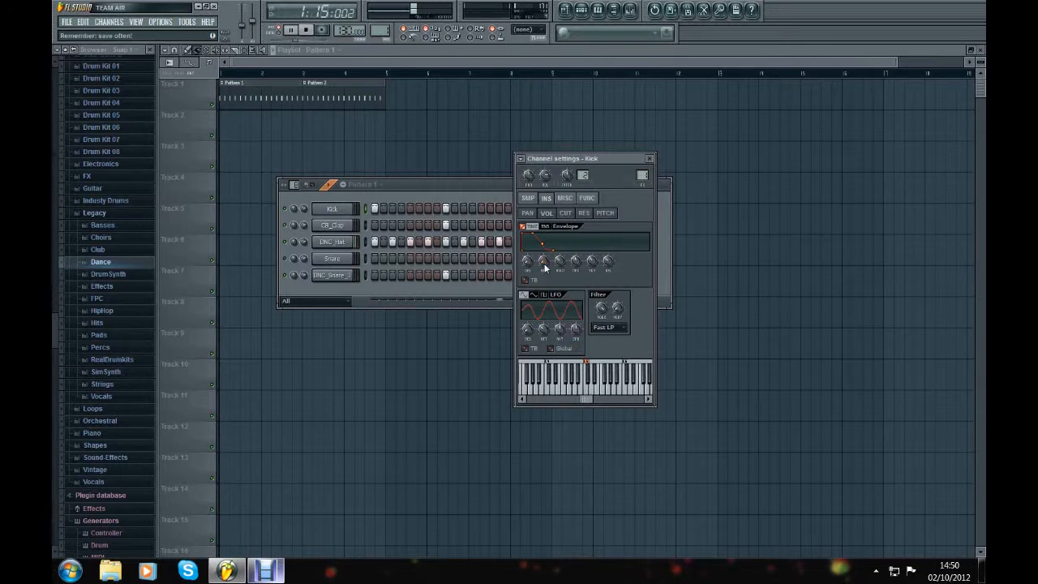
{"action": "key", "text": "space"}
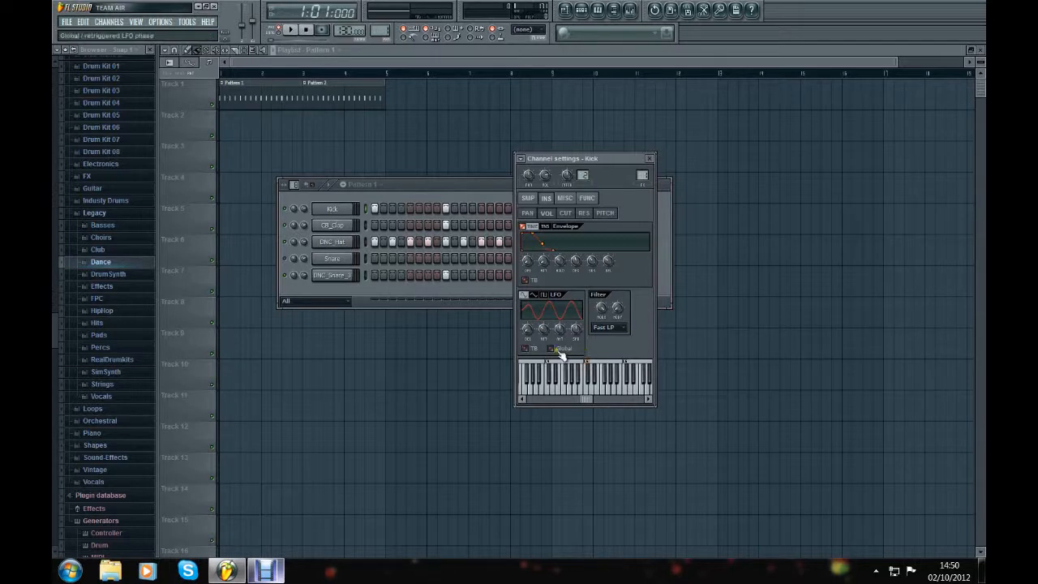
Step: Examine the Kick channel's panning and volume envelopes and its sample, miscellaneous and function settings
{"action": "left_click", "coordinate": [528, 214]}
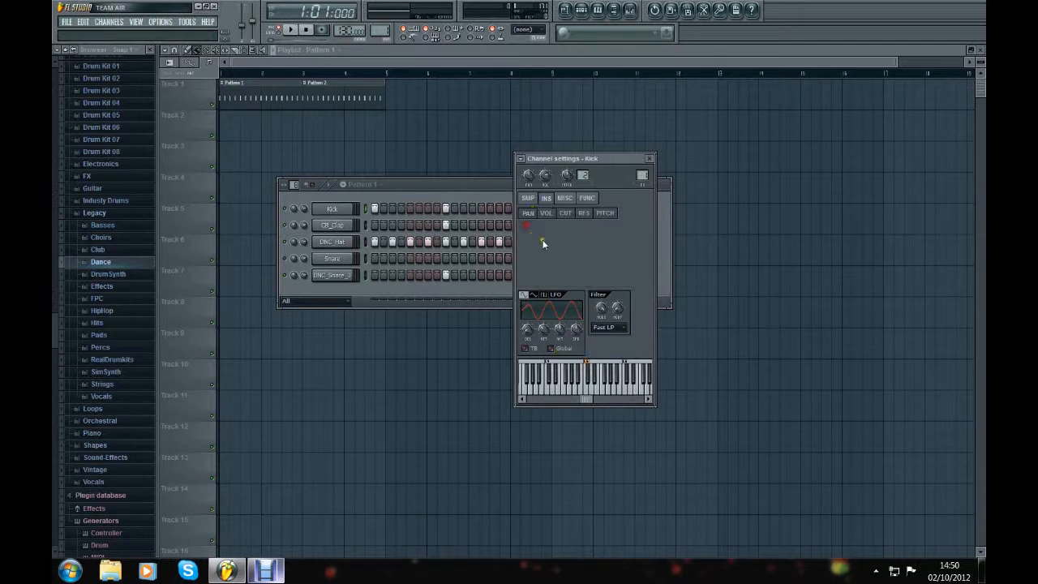
{"action": "left_click", "coordinate": [549, 214]}
{"action": "left_click", "coordinate": [529, 199]}
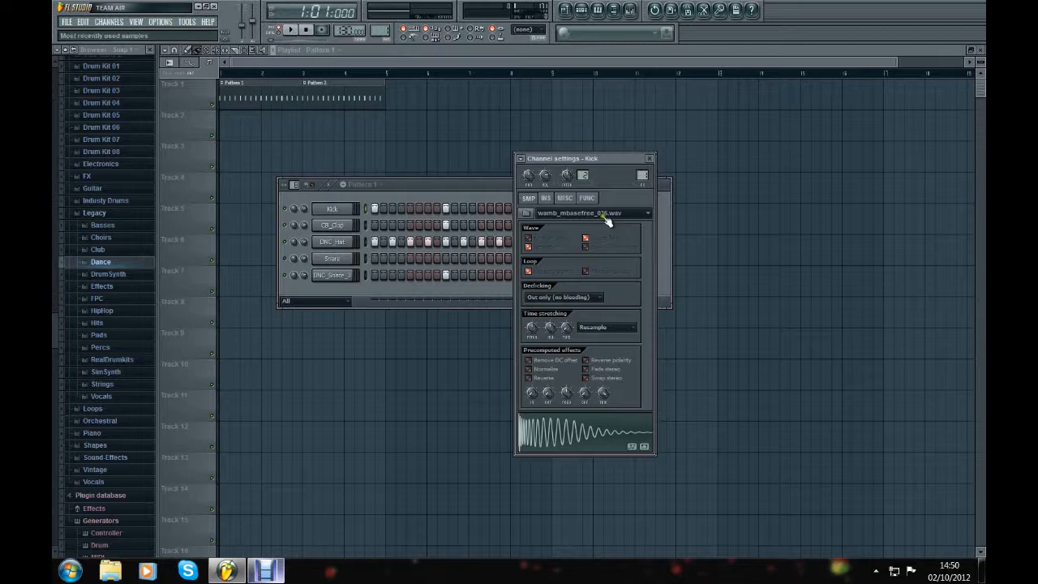
{"action": "left_click", "coordinate": [550, 198]}
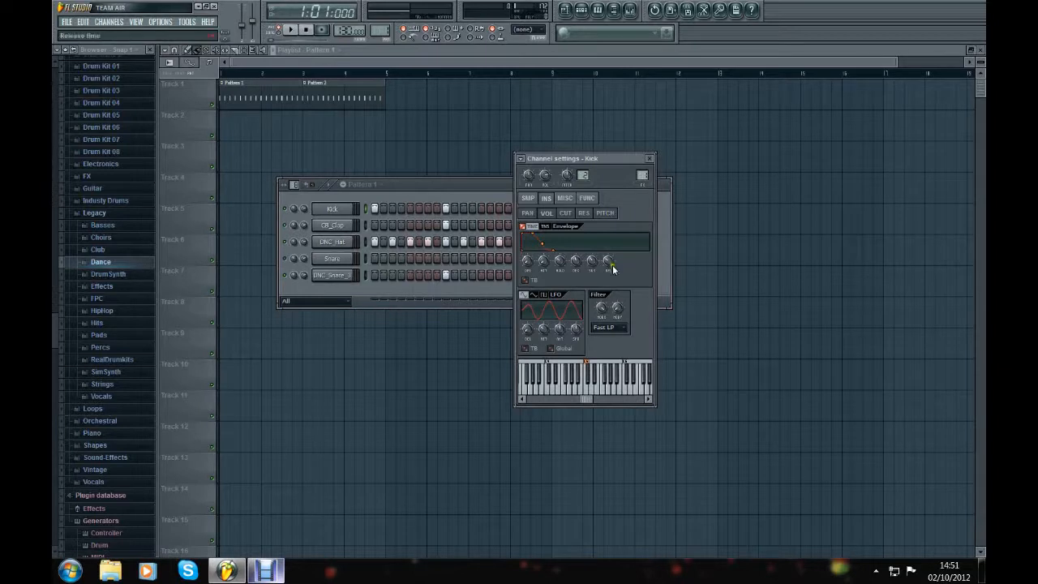
{"action": "left_click", "coordinate": [571, 200]}
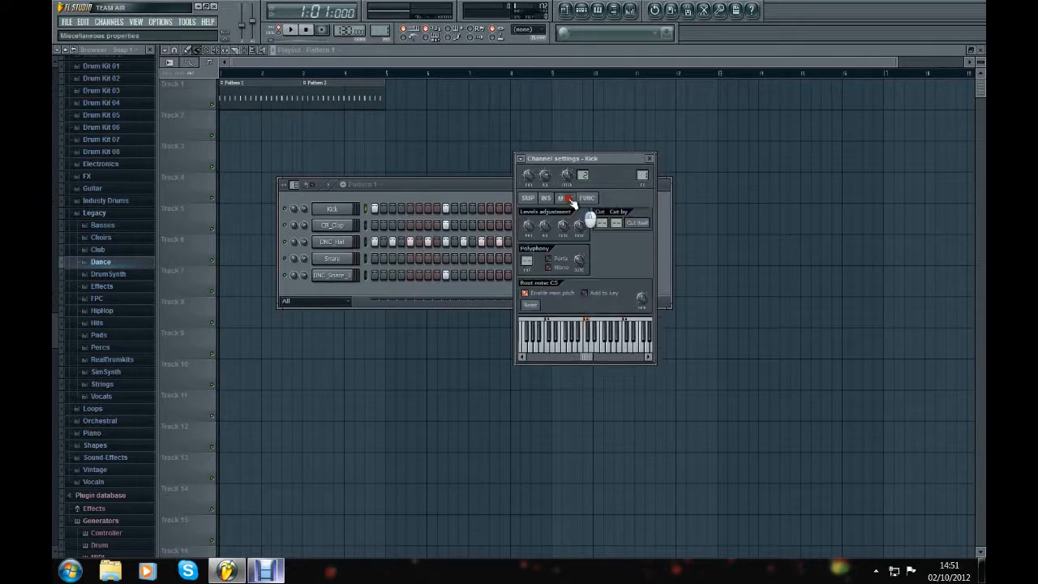
{"action": "left_click", "coordinate": [585, 200]}
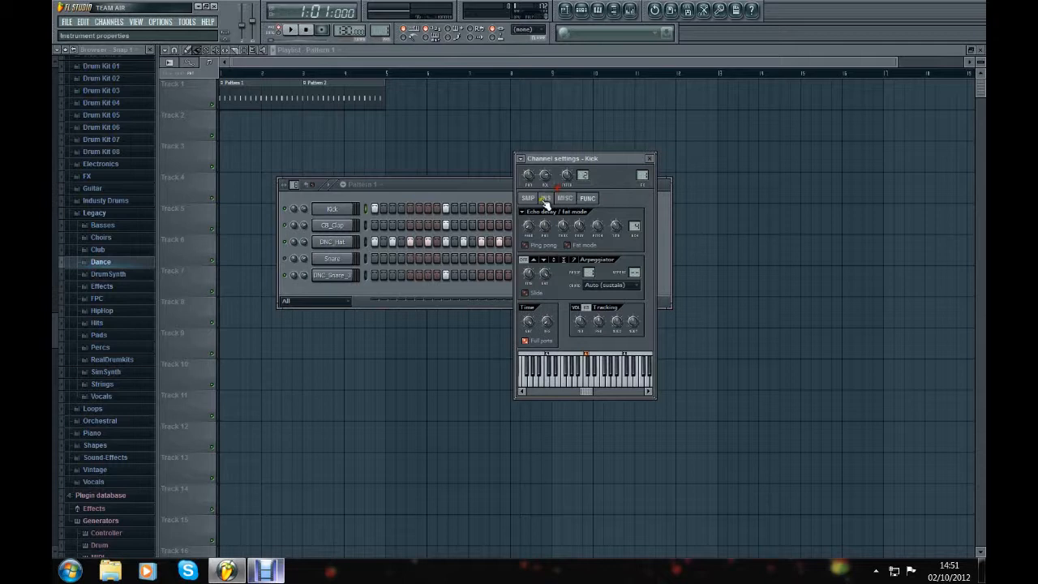
{"action": "left_click", "coordinate": [546, 199]}
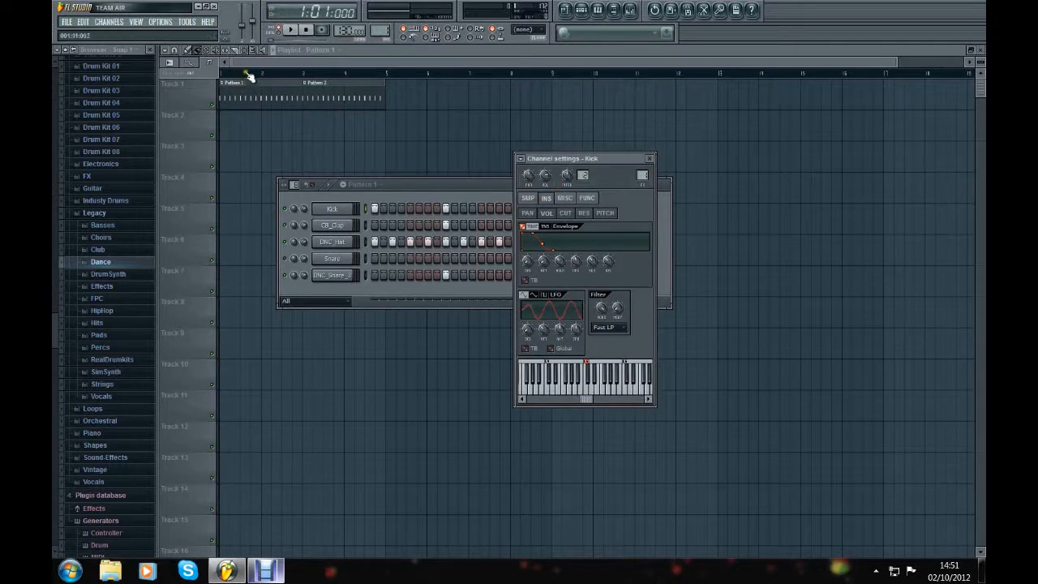
Step: Bring the playlist to the front, play the arrangement in song mode and stop it
{"action": "left_click", "coordinate": [225, 99]}
{"action": "left_click", "coordinate": [288, 30]}
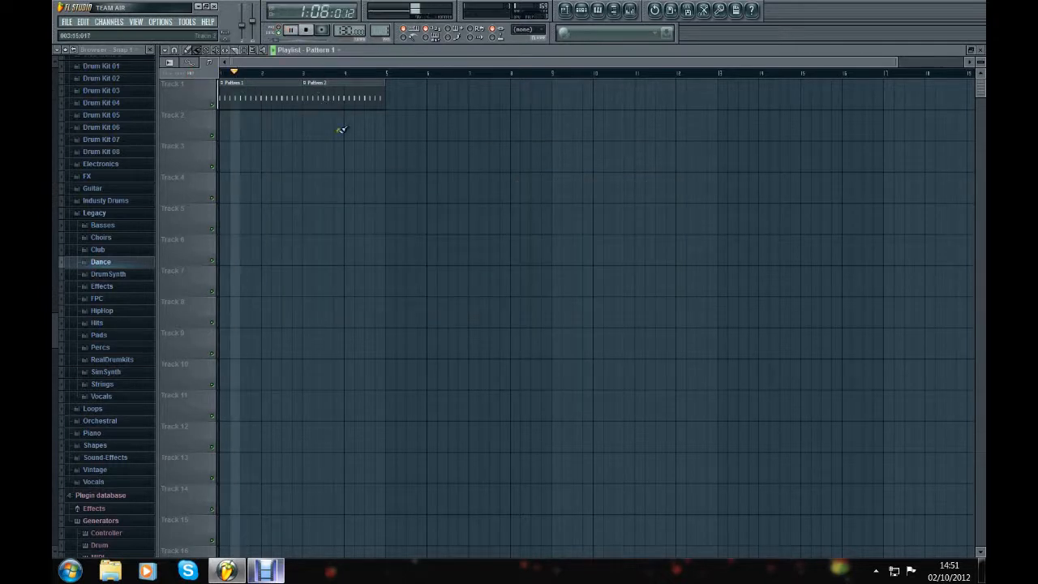
{"action": "left_click", "coordinate": [308, 32]}
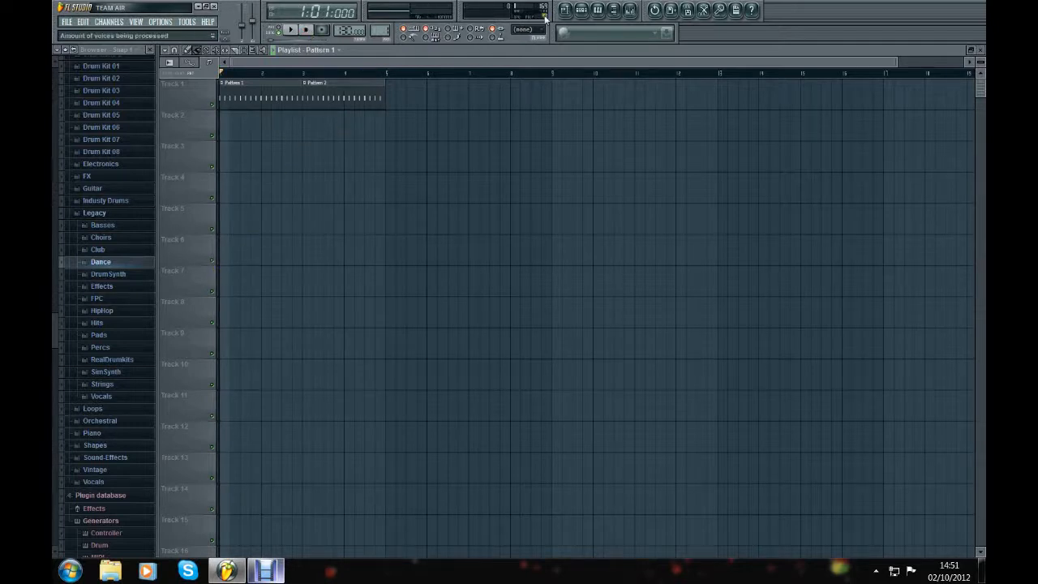
Step: Audition samples in the Strings folder, replace the DNC_Snare_3 channel's sample with STR_Harpsy_C4 and play the song
{"action": "left_click", "coordinate": [582, 9]}
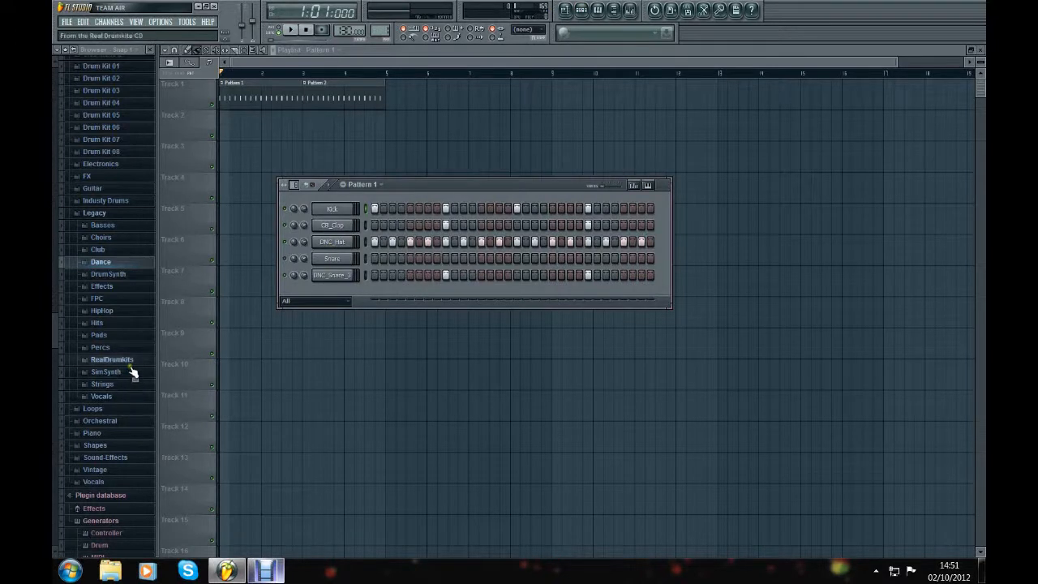
{"action": "left_click", "coordinate": [114, 385]}
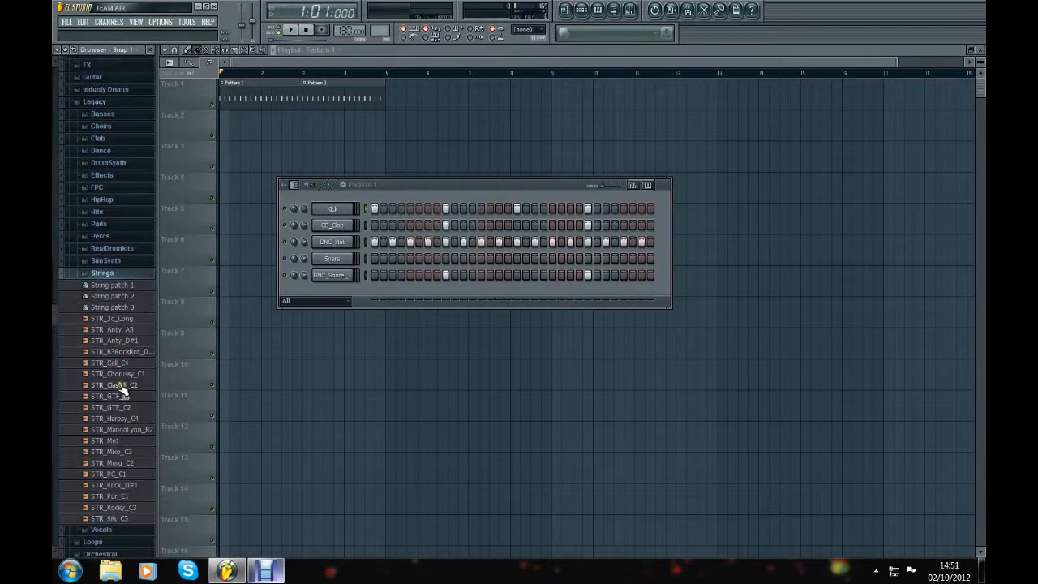
{"action": "left_click", "coordinate": [124, 396]}
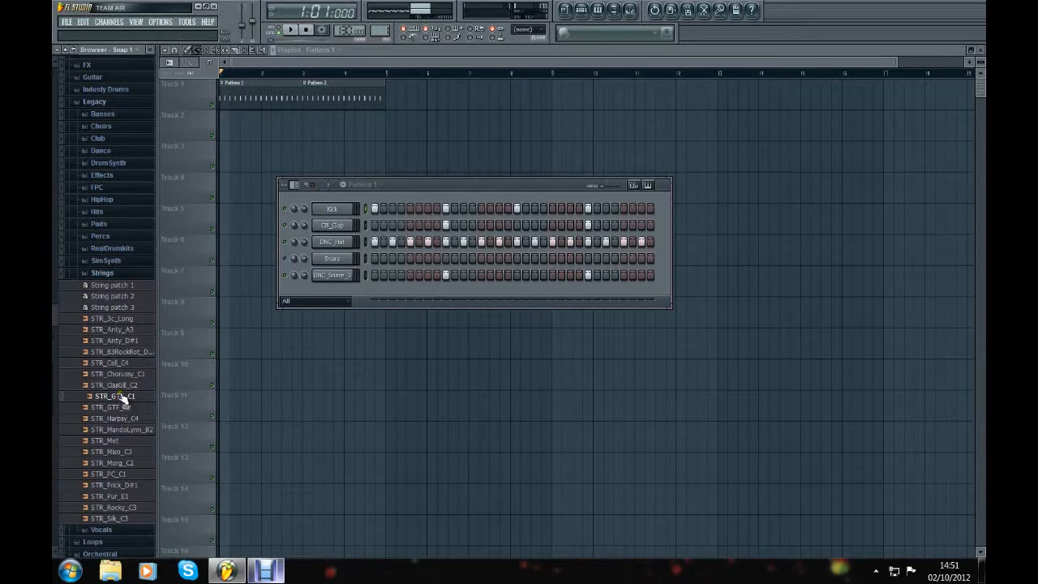
{"action": "left_click", "coordinate": [122, 408]}
{"action": "left_click_drag", "start_coordinate": [130, 419], "coordinate": [332, 276]}
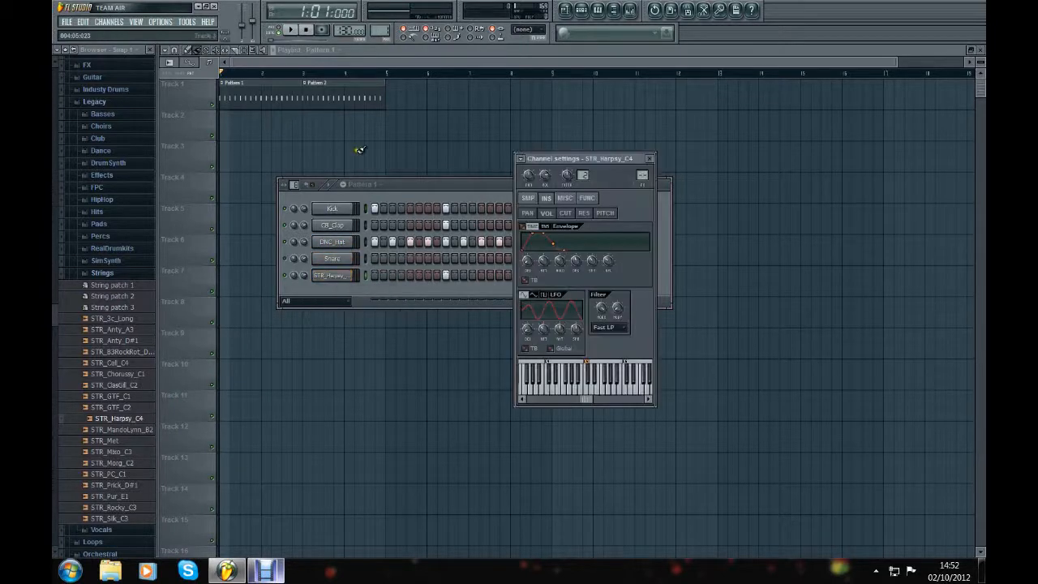
{"action": "left_click", "coordinate": [290, 30]}
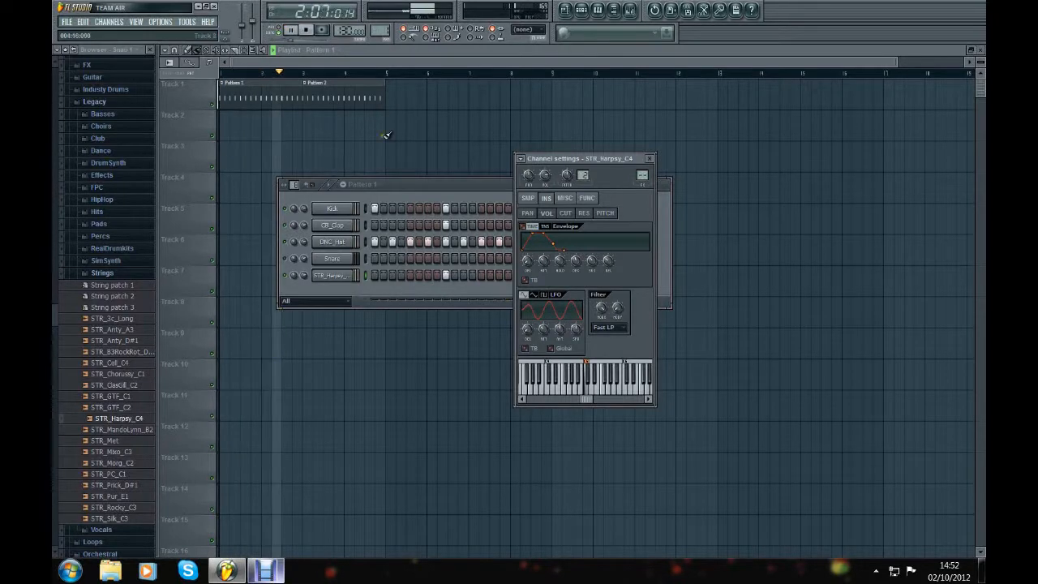
Step: Stop the song, audition more samples in the Strings folder and replace the DNC_Hat channel's sample with STR_Rocky_C3
{"action": "left_click", "coordinate": [305, 30]}
{"action": "left_click", "coordinate": [126, 487]}
{"action": "left_click", "coordinate": [125, 472]}
{"action": "left_click", "coordinate": [122, 463]}
{"action": "left_click", "coordinate": [126, 451]}
{"action": "left_click", "coordinate": [129, 396]}
{"action": "left_click", "coordinate": [125, 373]}
{"action": "left_click", "coordinate": [128, 350]}
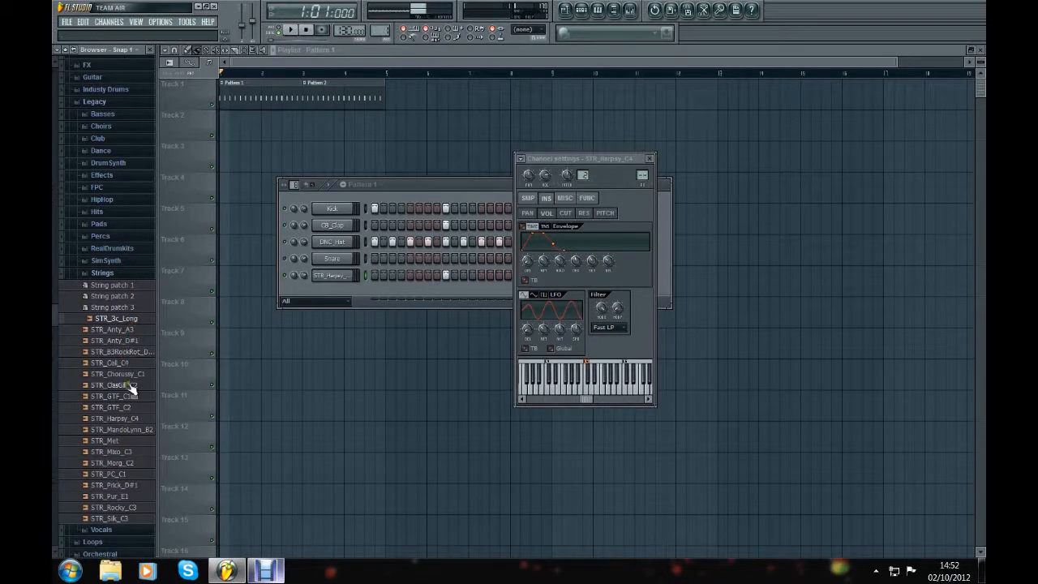
{"action": "left_click", "coordinate": [106, 508]}
{"action": "left_click_drag", "start_coordinate": [106, 515], "coordinate": [322, 247]}
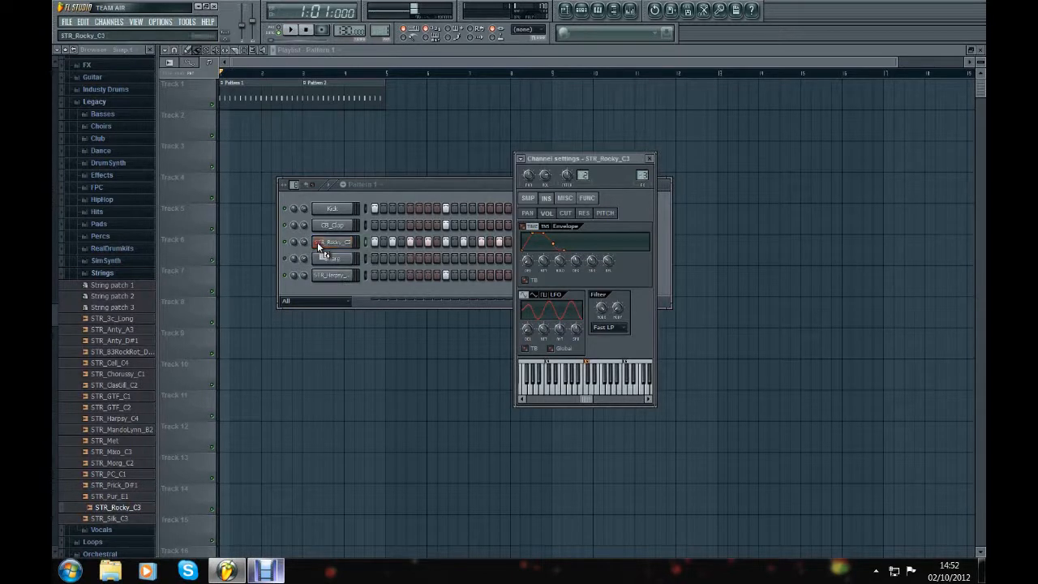
Step: Collapse the Strings folder, look through the samples in the Legacy HipHop folder and collapse it again
{"action": "left_click", "coordinate": [134, 276]}
{"action": "scroll", "coordinate": [142, 300], "scroll_direction": "down", "scroll_amount": 3}
{"action": "scroll", "coordinate": [142, 317], "scroll_direction": "up", "scroll_amount": 5}
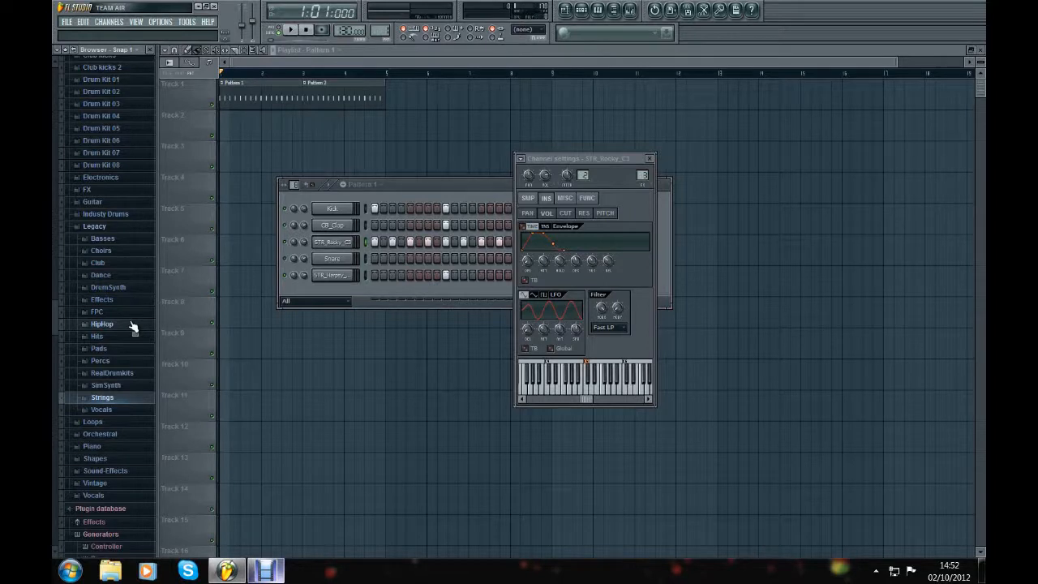
{"action": "left_click", "coordinate": [102, 324]}
{"action": "scroll", "coordinate": [128, 328], "scroll_direction": "down", "scroll_amount": 3}
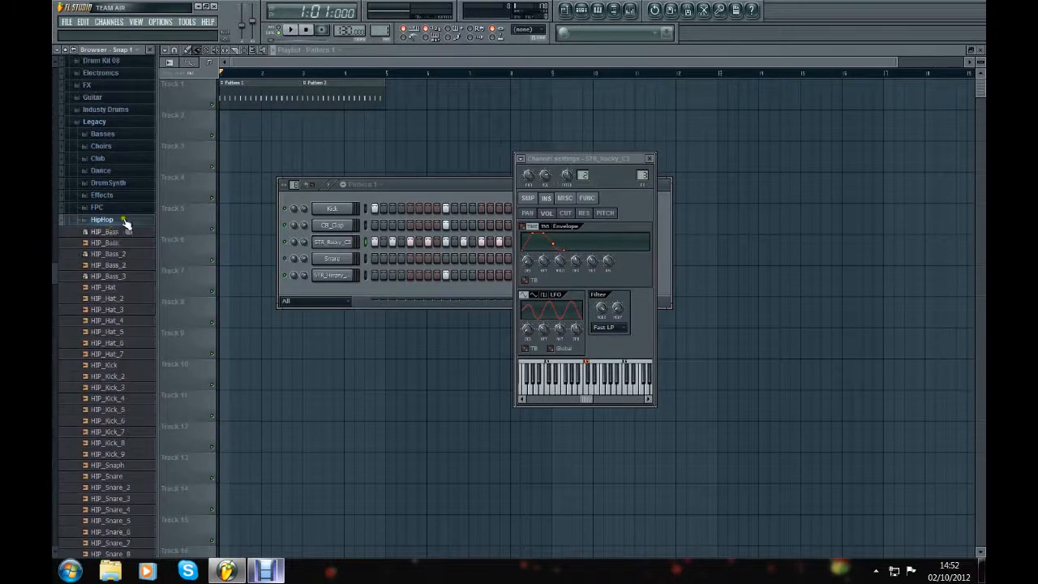
{"action": "left_click", "coordinate": [126, 221]}
Step: Move the channel settings window clear of the step sequencer and switch the sequencer to Pattern 2
{"action": "left_click_drag", "start_coordinate": [608, 160], "coordinate": [771, 151]}
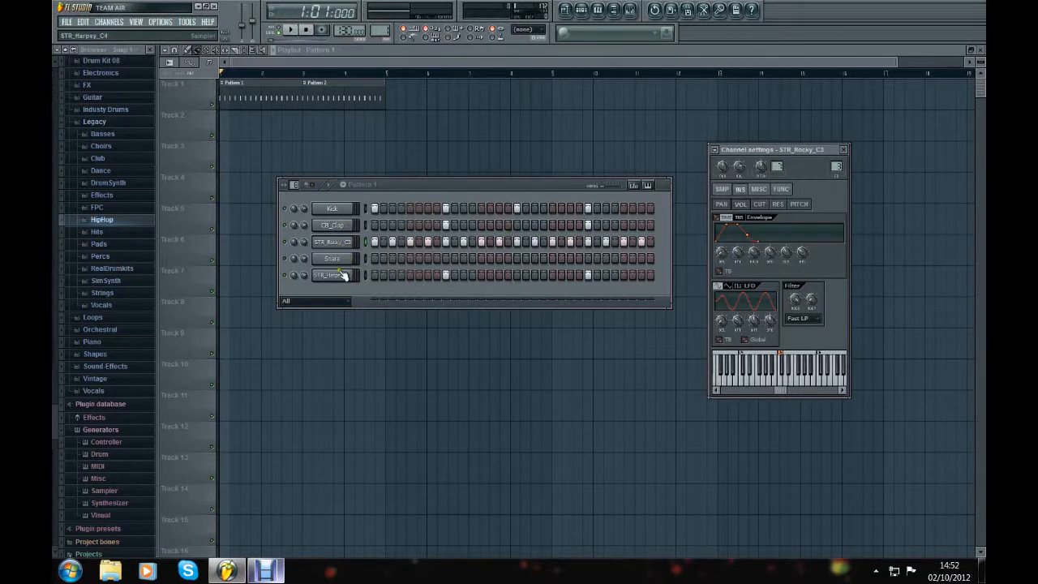
{"action": "left_click", "coordinate": [363, 186]}
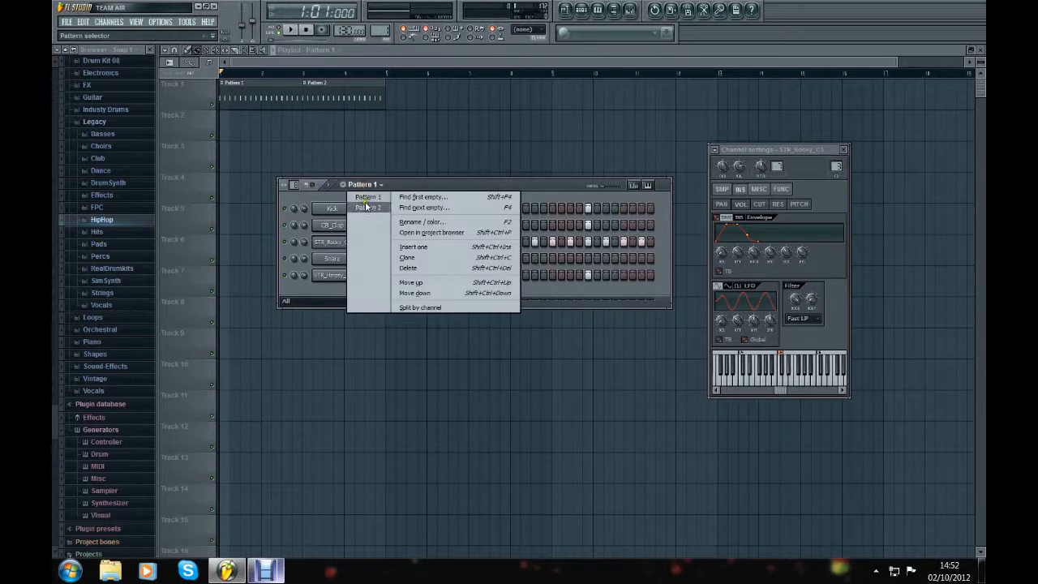
{"action": "left_click", "coordinate": [367, 208]}
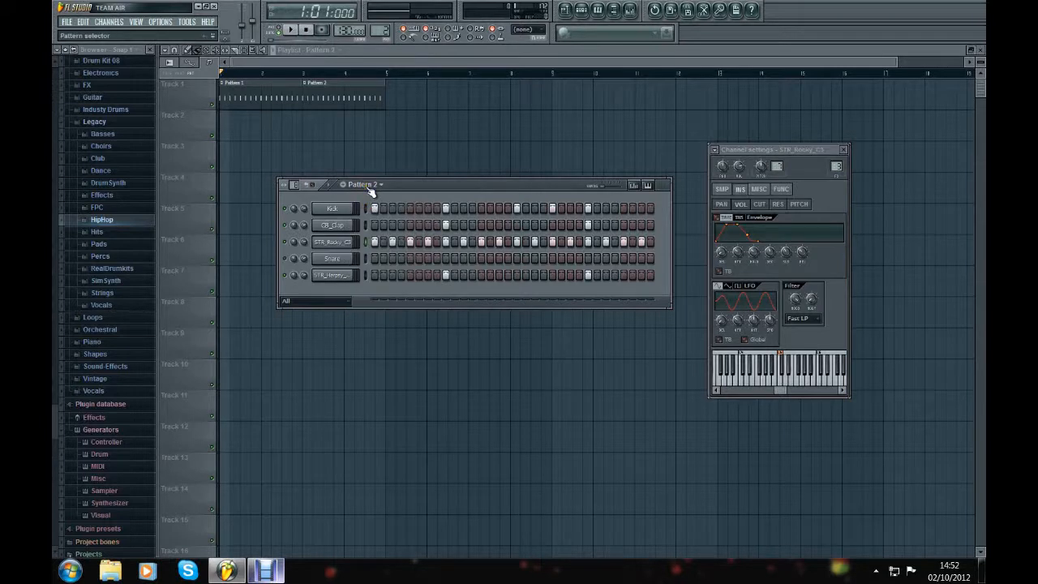
{"action": "left_click", "coordinate": [367, 189]}
{"action": "left_click", "coordinate": [404, 183]}
{"action": "left_click", "coordinate": [366, 185]}
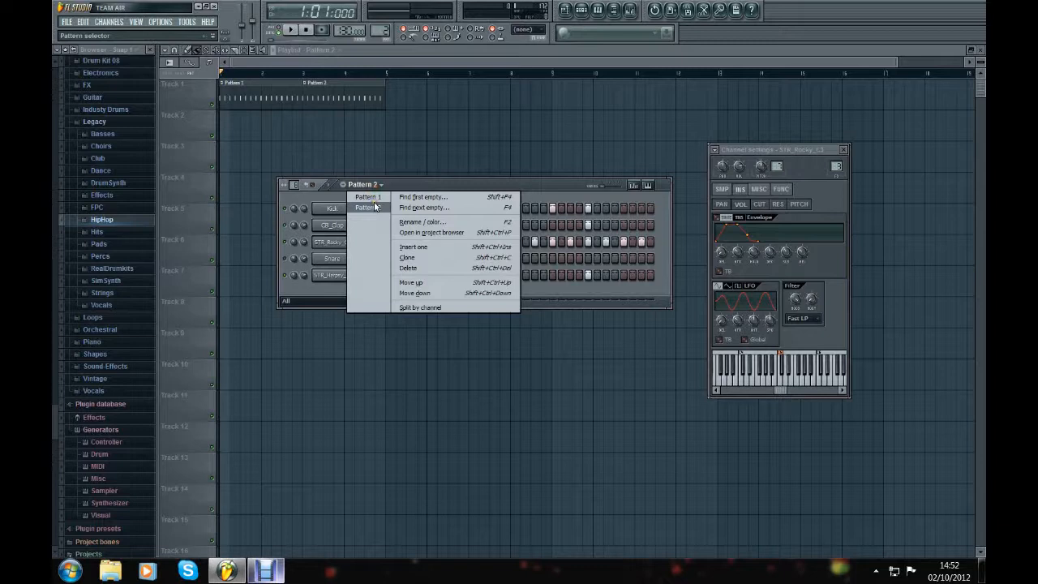
{"action": "left_click", "coordinate": [469, 185]}
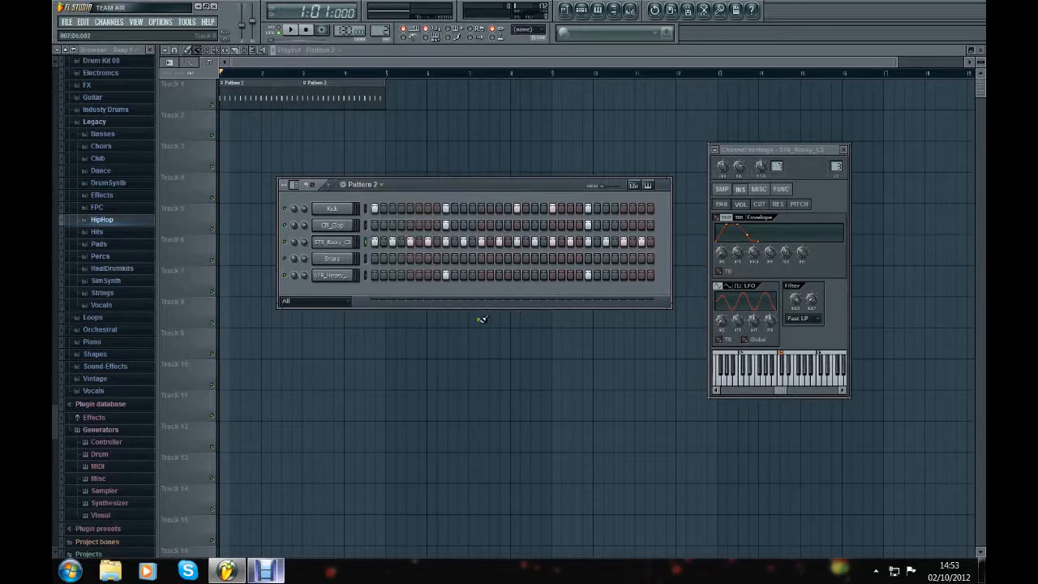